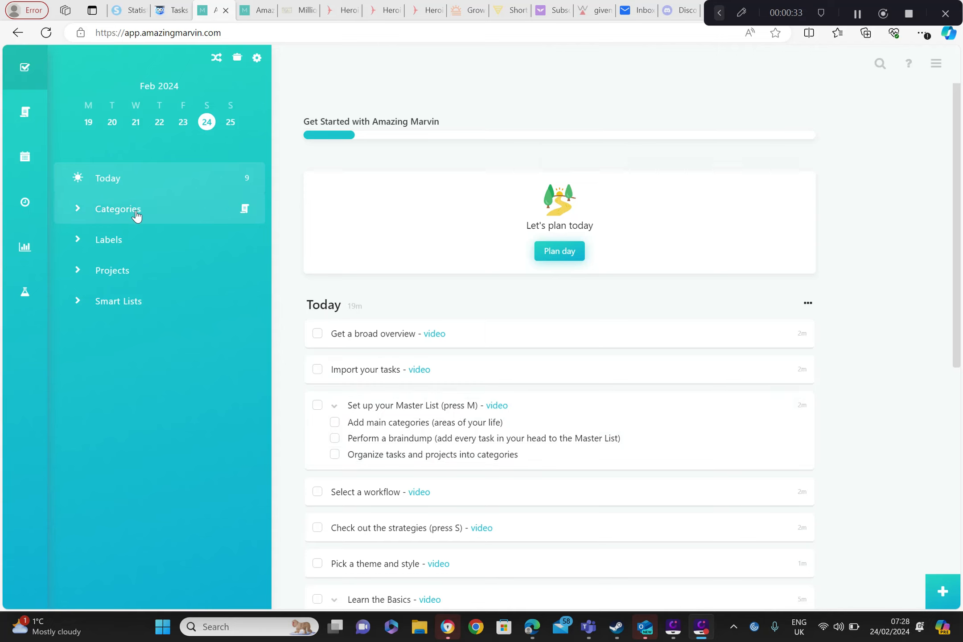
# Step: Expand the categories in the sidebar and look through today's starter tasks
pyautogui.click(80, 211)
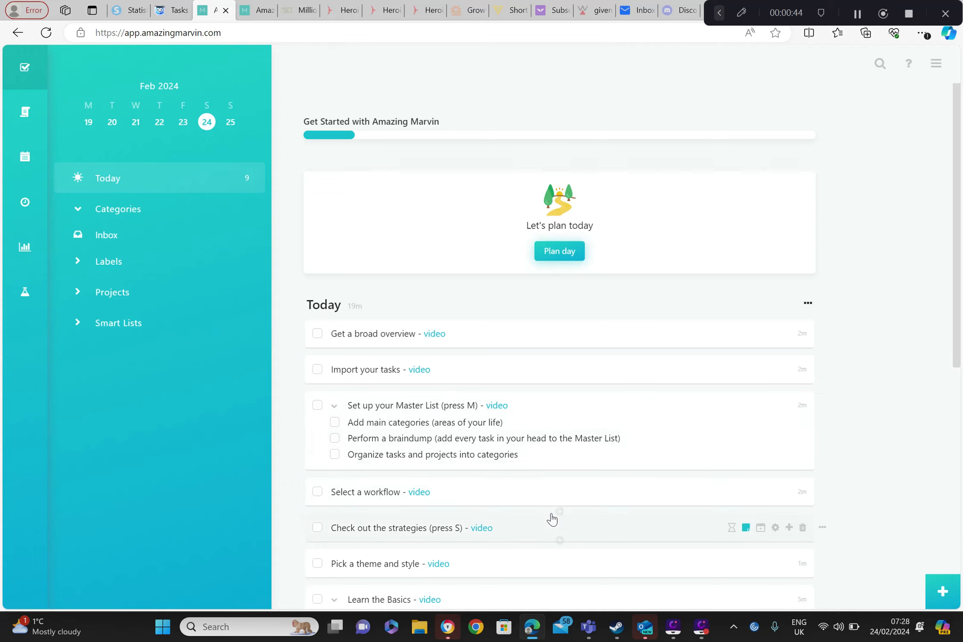
pyautogui.scroll(-2, 552, 518)
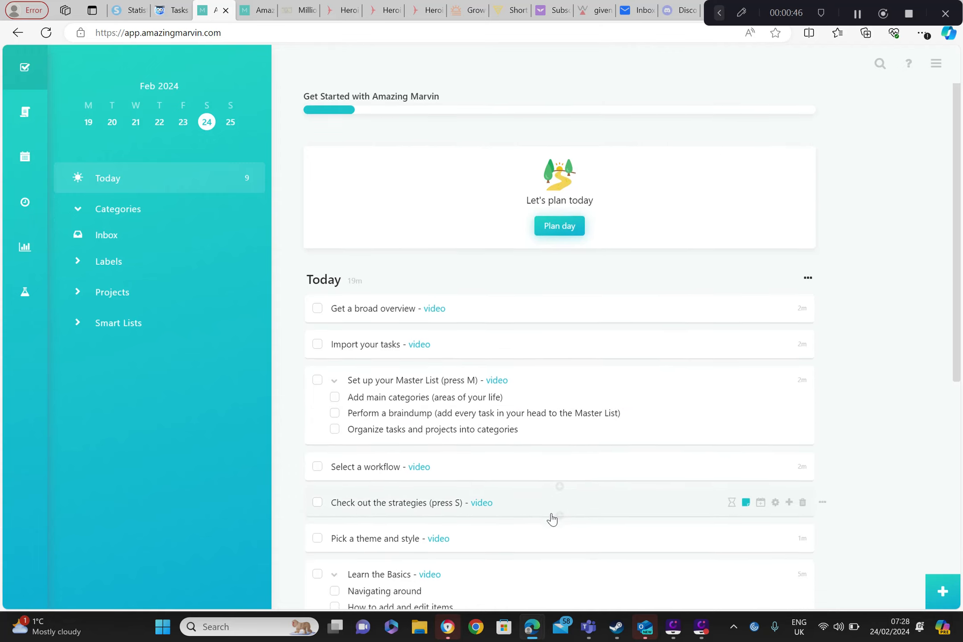
pyautogui.scroll(-1, 552, 519)
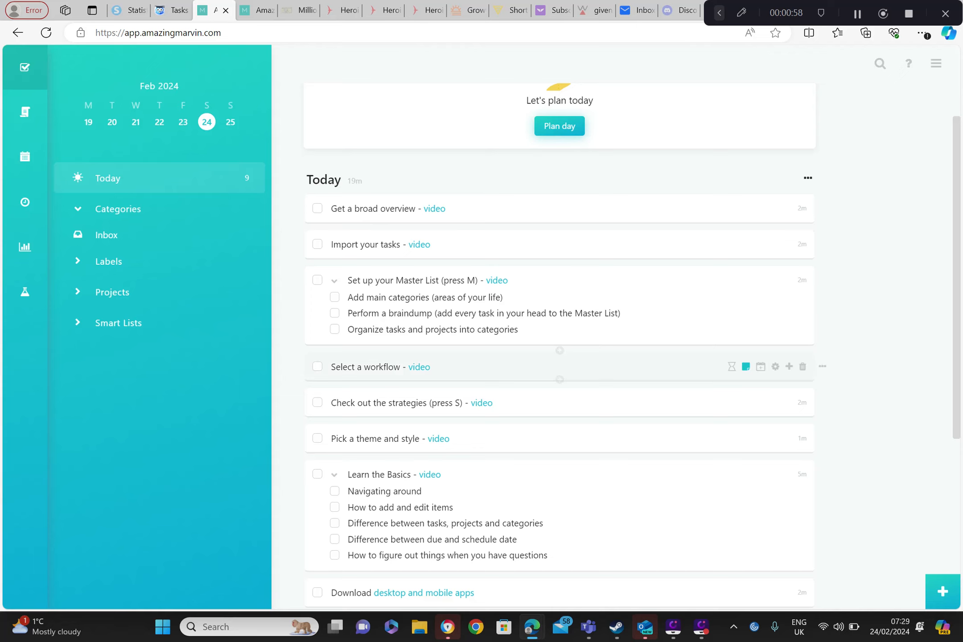
# Step: Look at the account's subscription page and return to the Today view
pyautogui.click(939, 68)
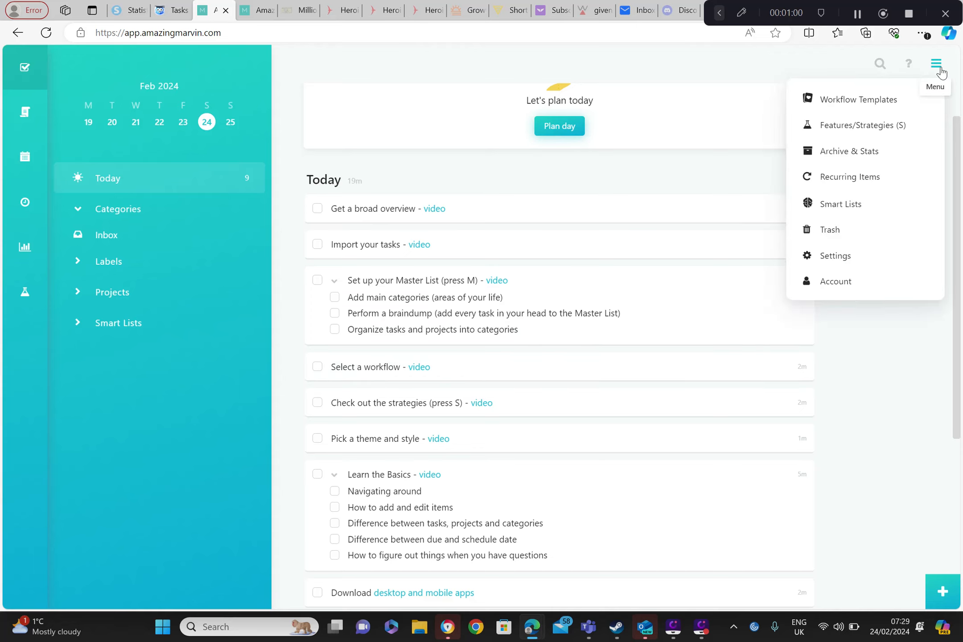
pyautogui.click(844, 283)
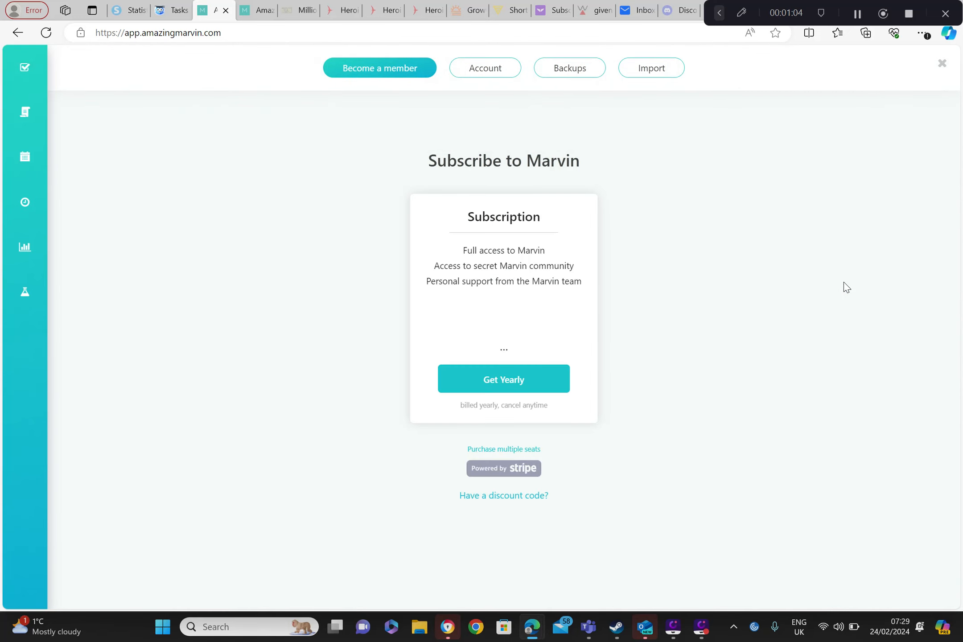
pyautogui.click(17, 32)
pyautogui.click(682, 77)
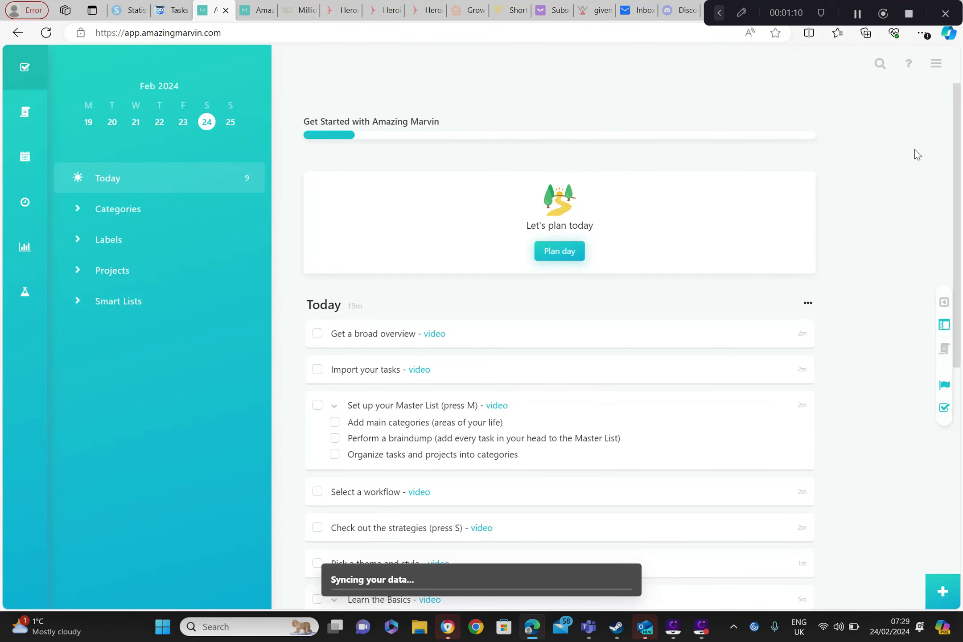
# Step: Look at the general settings and return to the Today view
pyautogui.click(936, 64)
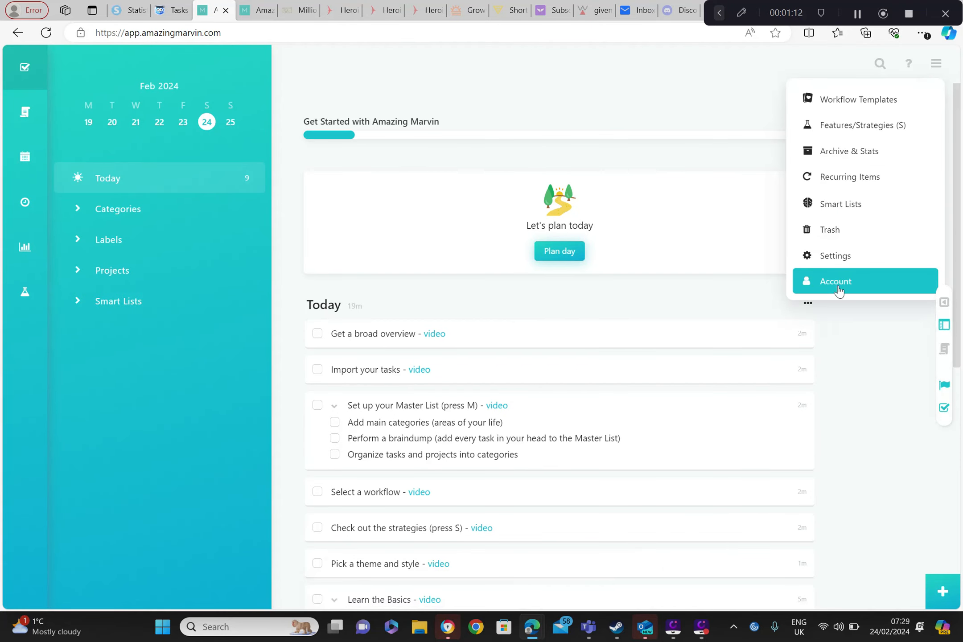
pyautogui.click(839, 258)
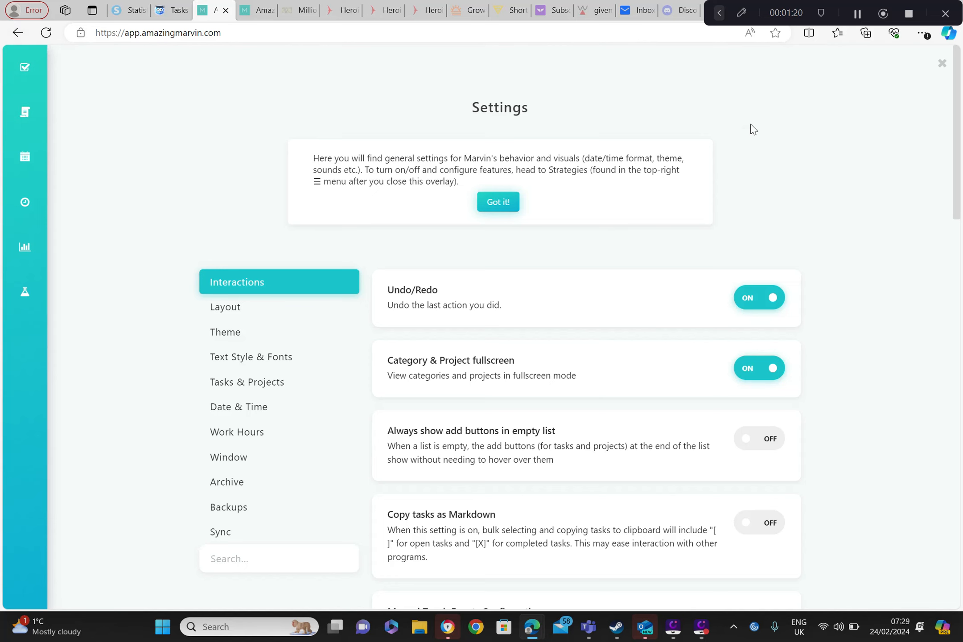
pyautogui.click(942, 63)
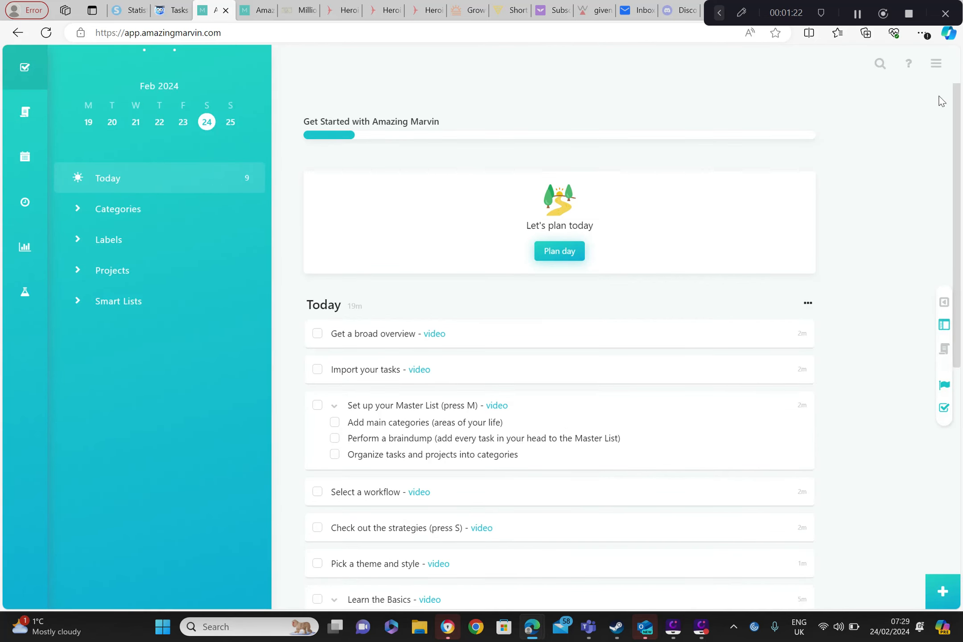
pyautogui.click(936, 64)
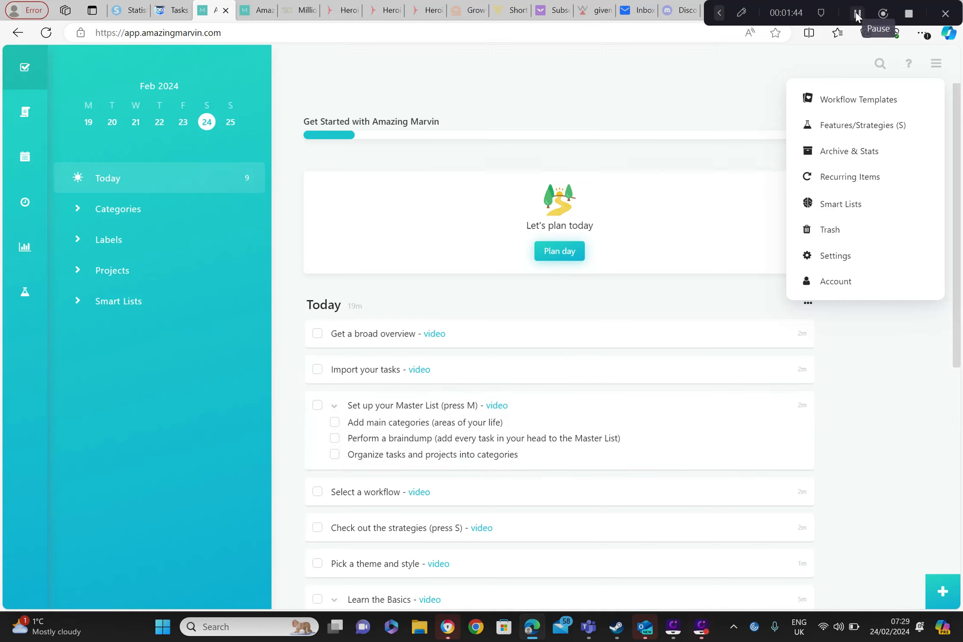
pyautogui.click(858, 12)
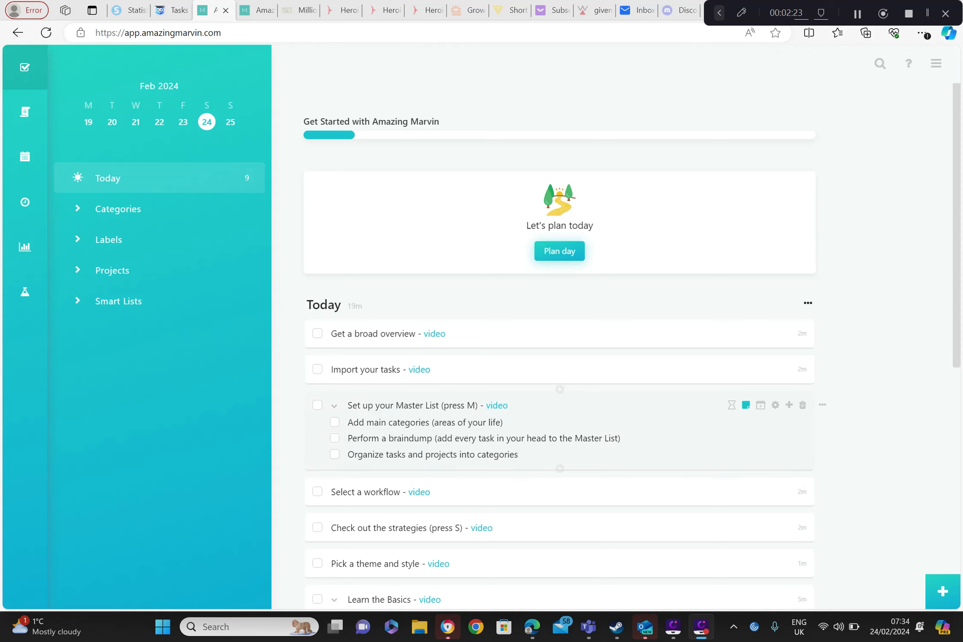
pyautogui.click(412, 405)
pyautogui.click(412, 405)
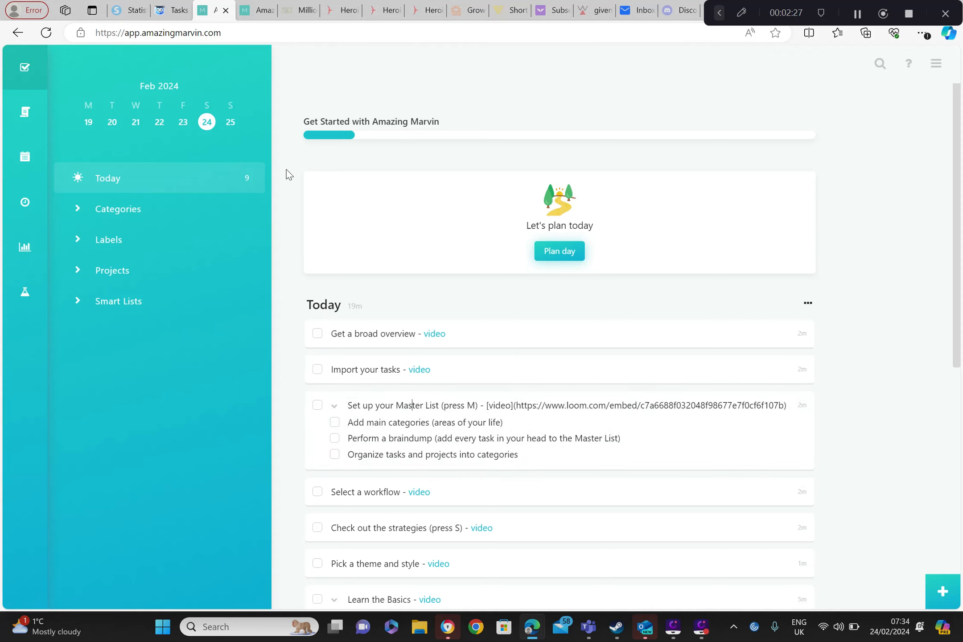
pyautogui.write('mmm')
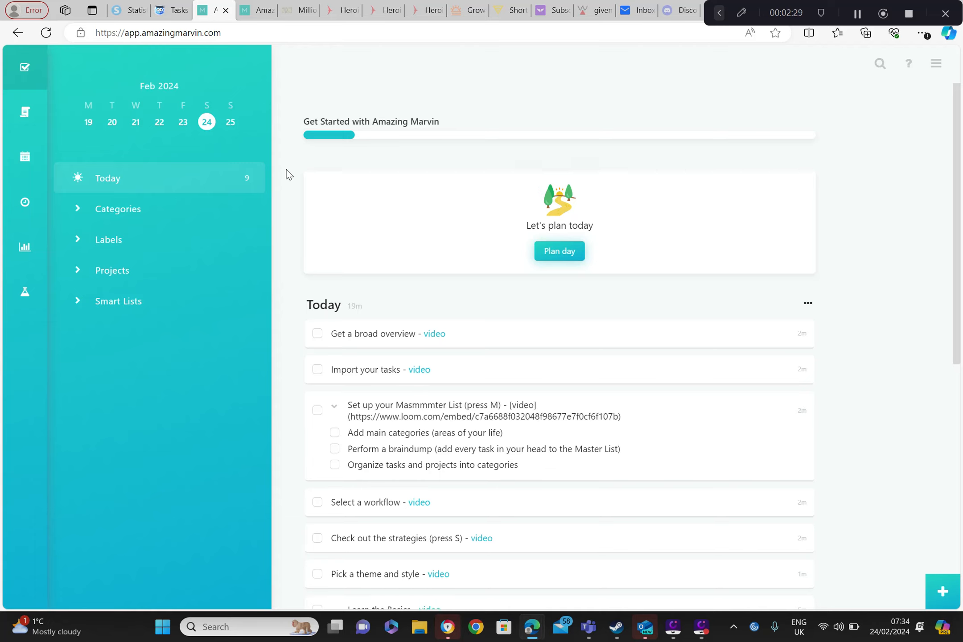
pyautogui.press('BackSpace')
pyautogui.press('BackSpace')
pyautogui.press('BackSpace')
pyautogui.press('BackSpace')
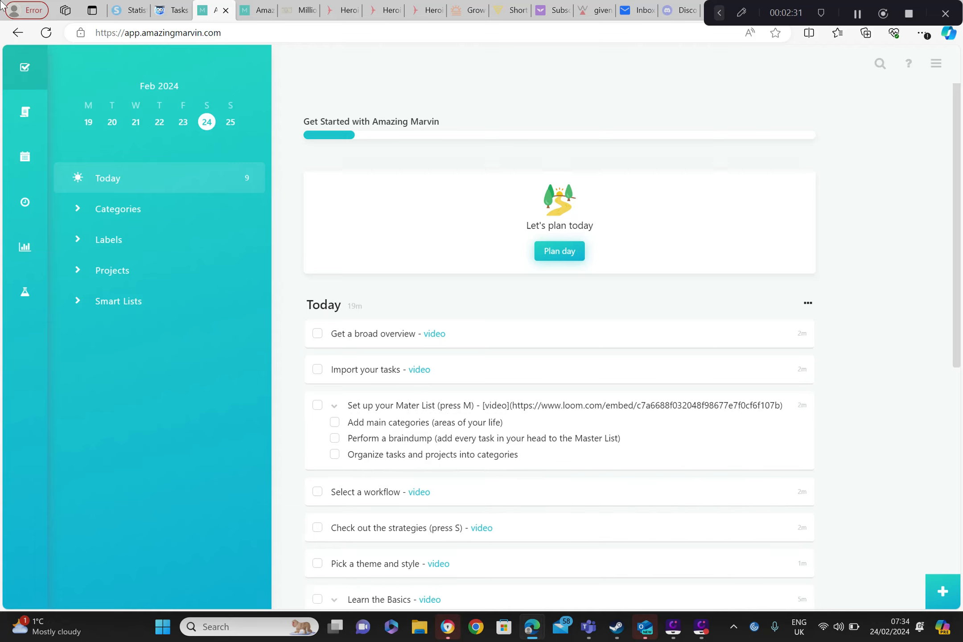
pyautogui.click(17, 33)
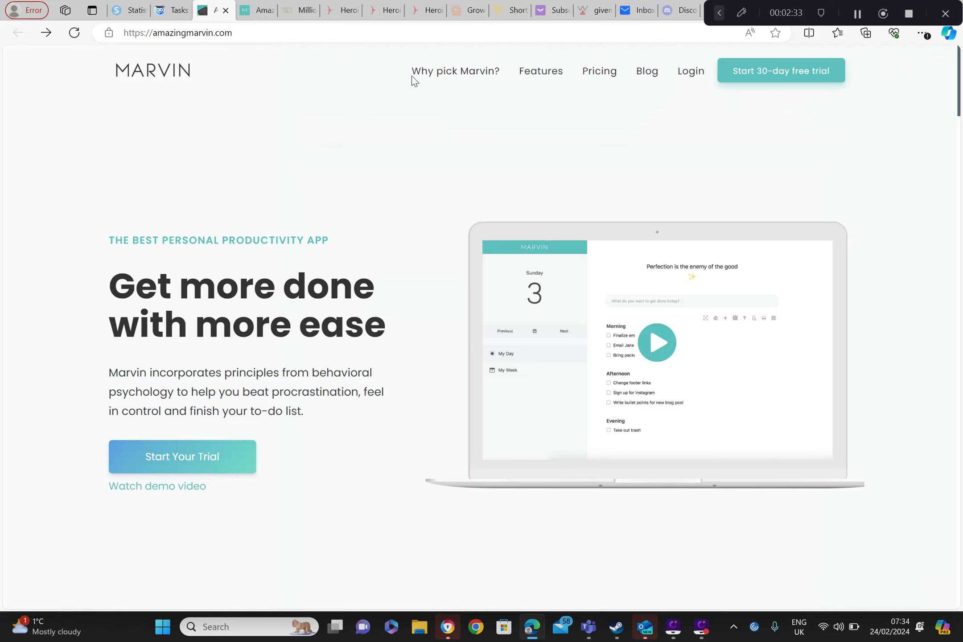
pyautogui.click(695, 73)
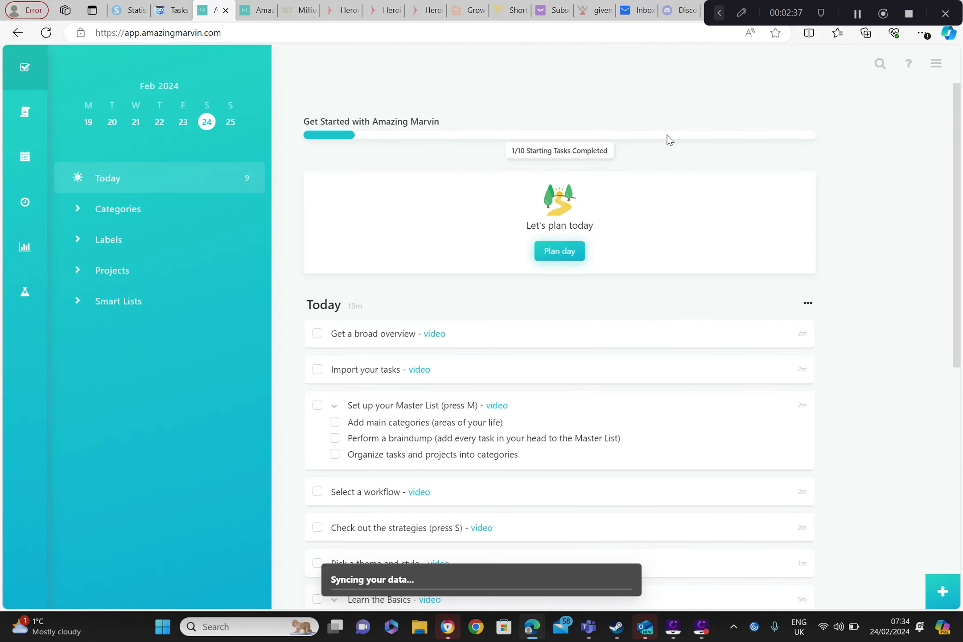
# Step: Open the Master List and view its one-time sort options without applying any
pyautogui.press('m')
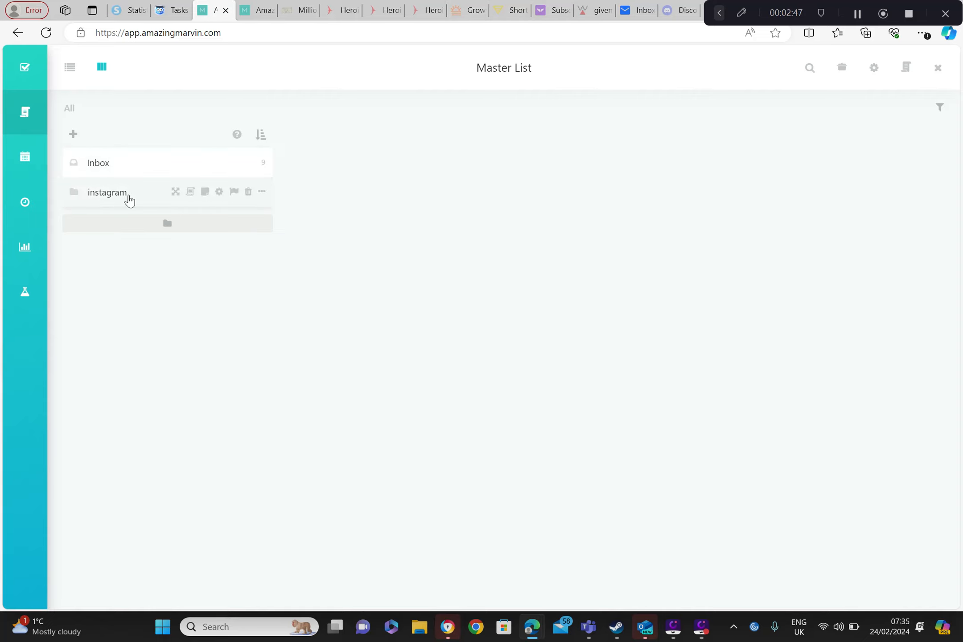
pyautogui.click(261, 135)
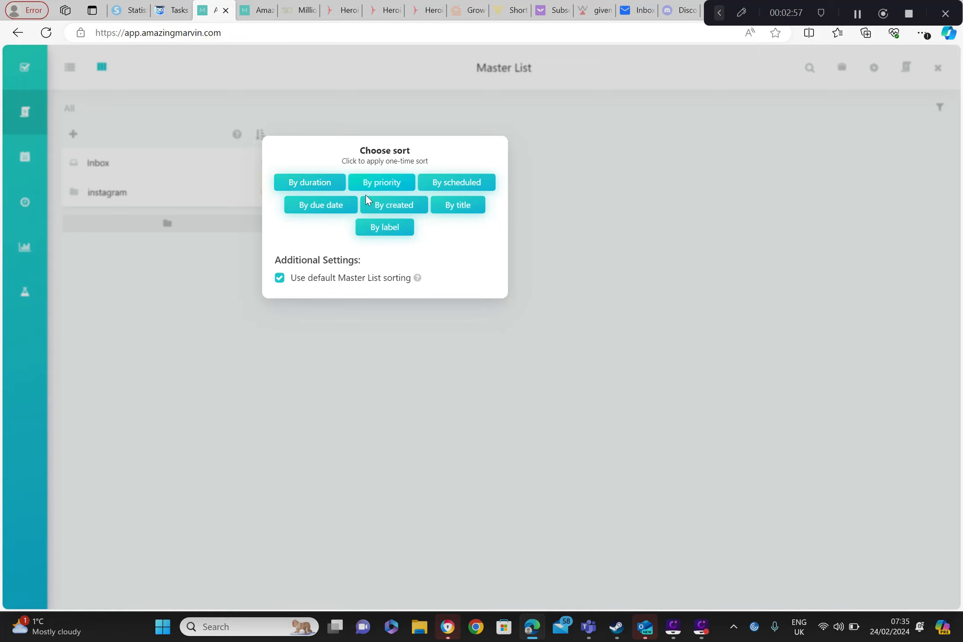
pyautogui.click(328, 121)
pyautogui.moveTo(236, 135)
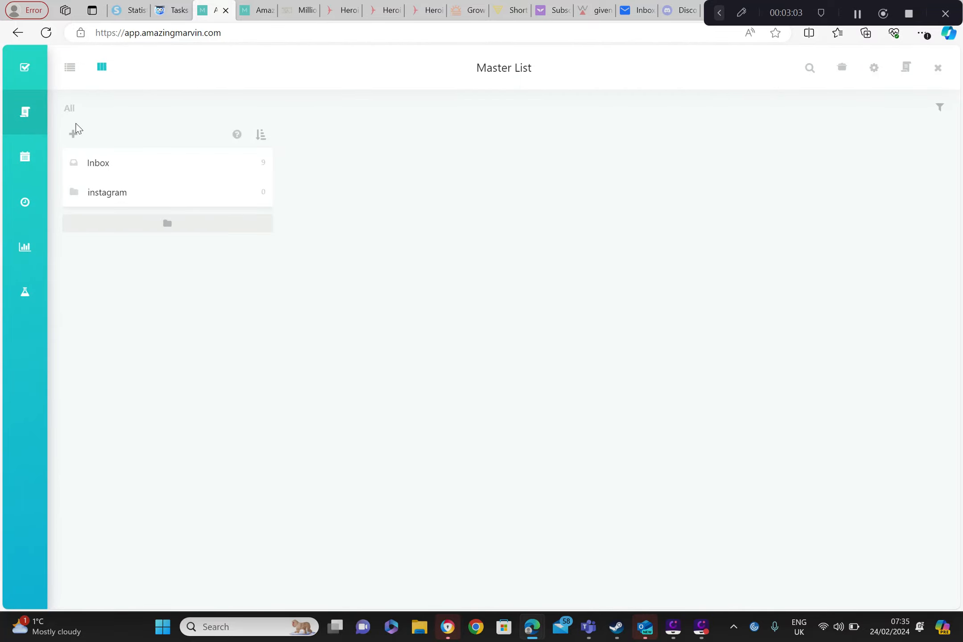
# Step: Add two main categories to the Master List, named "facebook messenger" and "goggle ads"
pyautogui.click(71, 137)
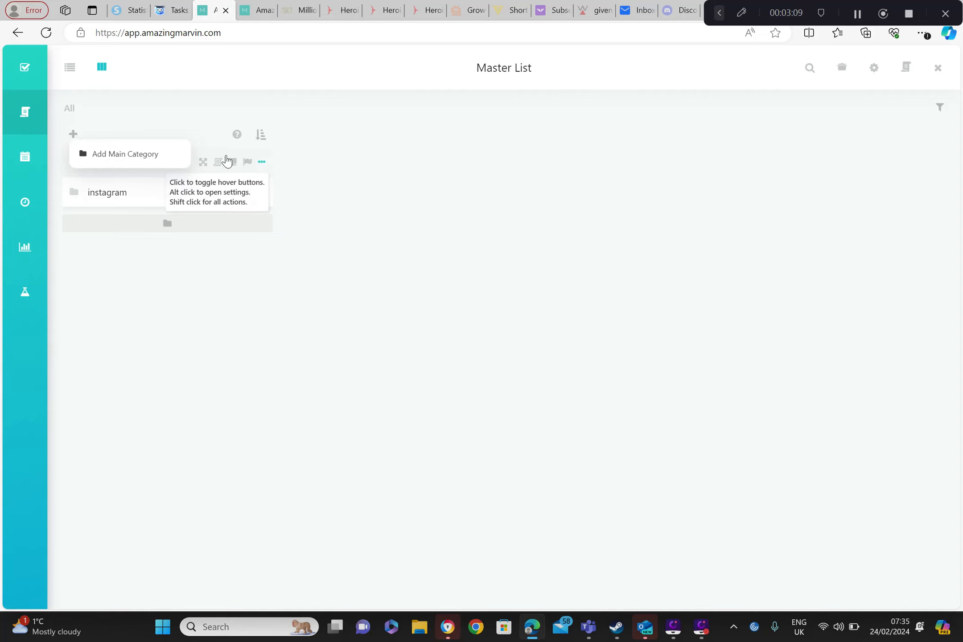
pyautogui.click(125, 154)
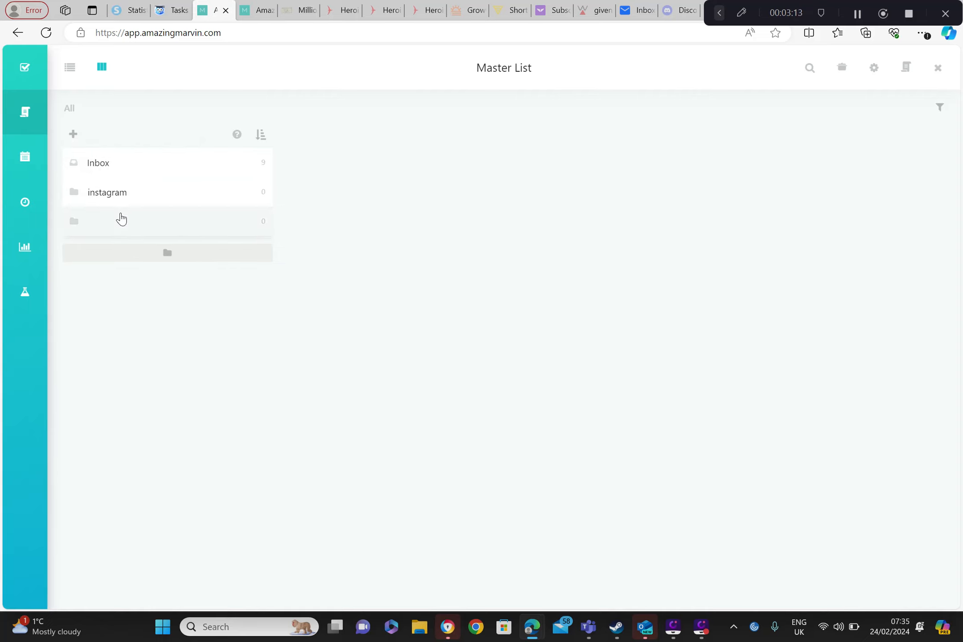
pyautogui.write('facebook messenger')
pyautogui.press('Return')
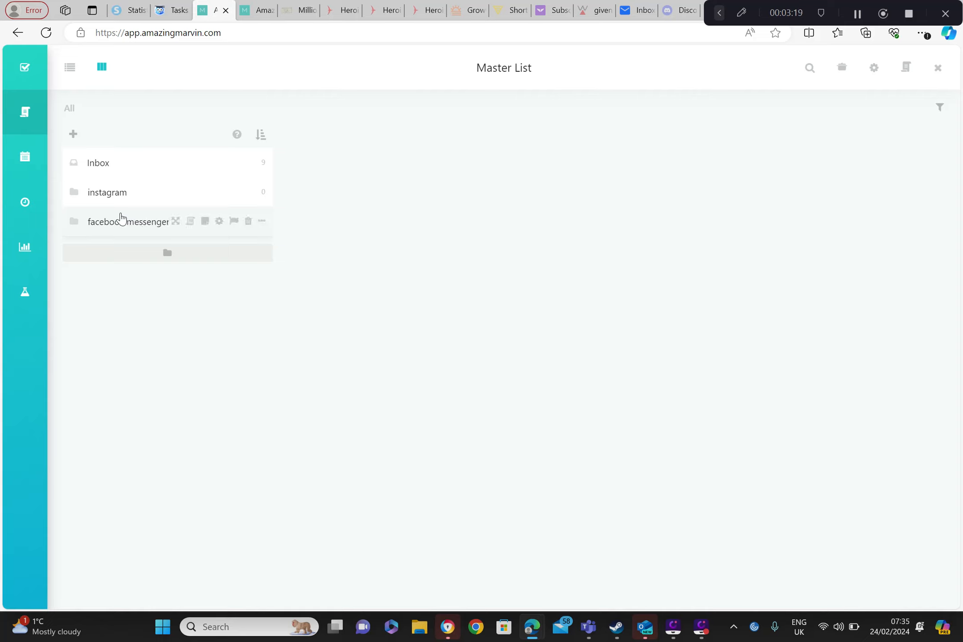
pyautogui.click(263, 222)
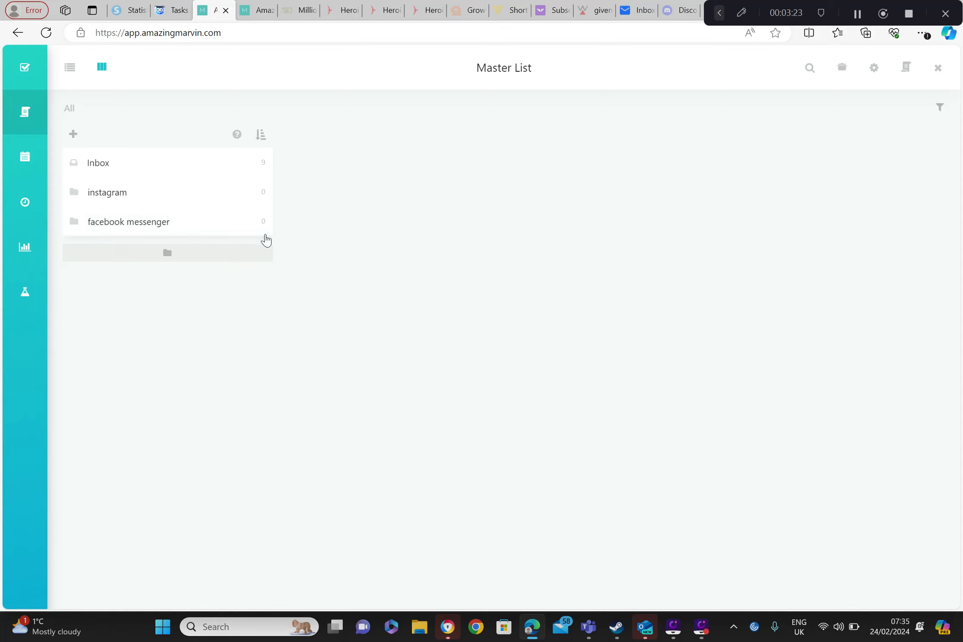
pyautogui.click(118, 253)
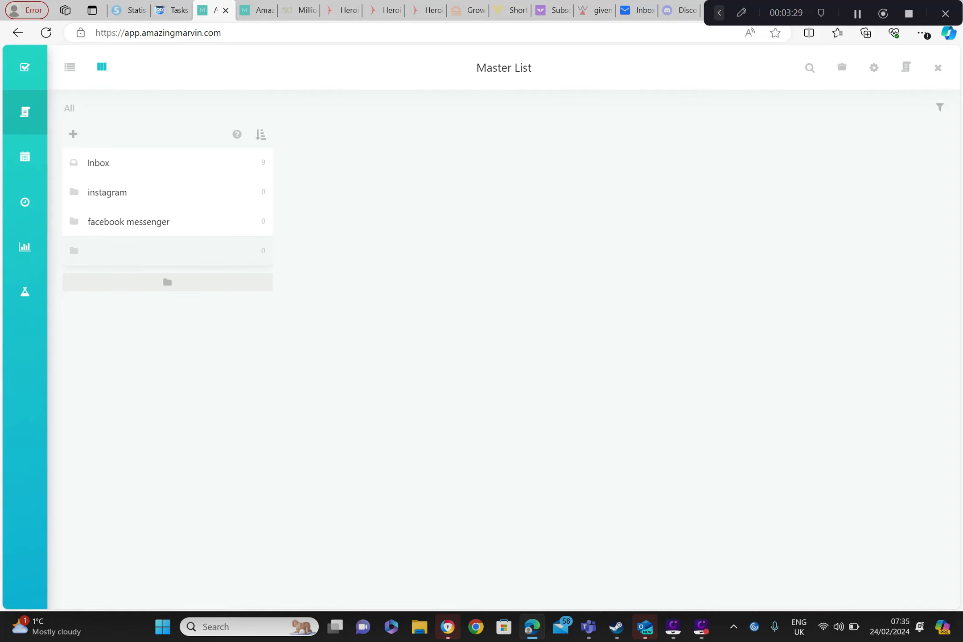
pyautogui.write('goggle ads')
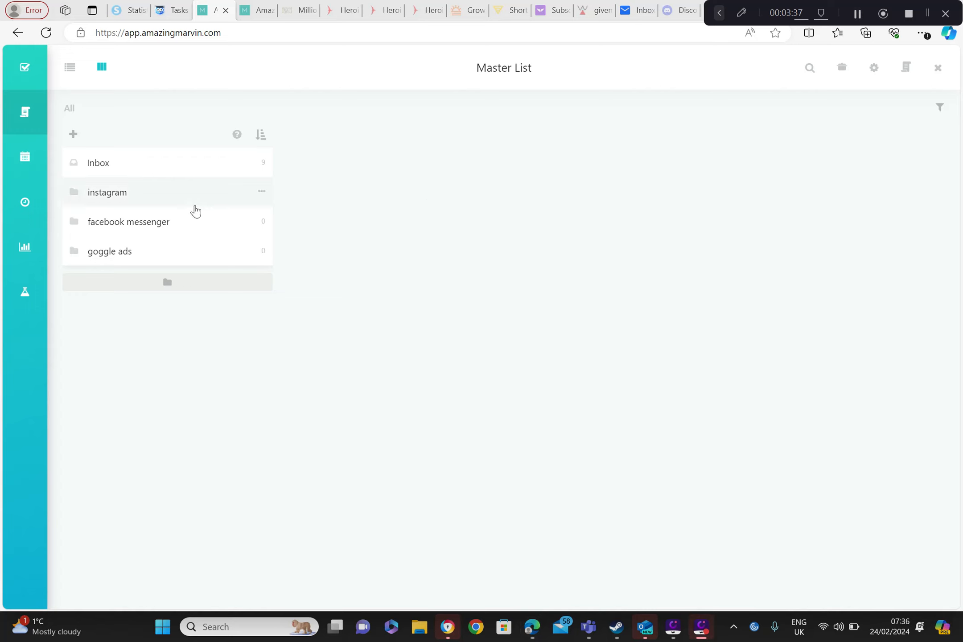
# Step: Colour the instagram category's folder icon blue (2A79F9) and view the available icons, keeping the folder icon
pyautogui.click(72, 197)
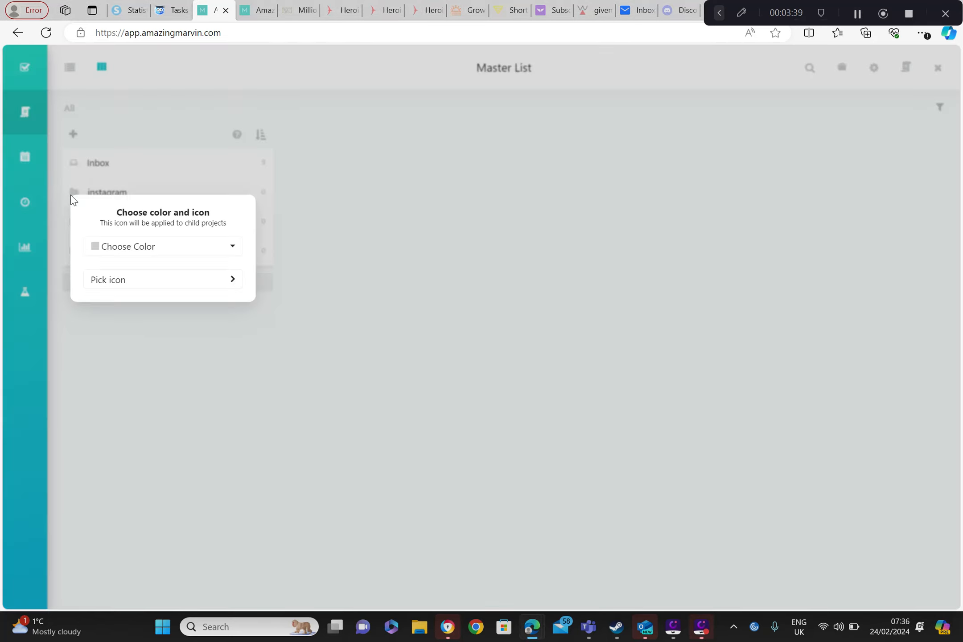
pyautogui.click(106, 247)
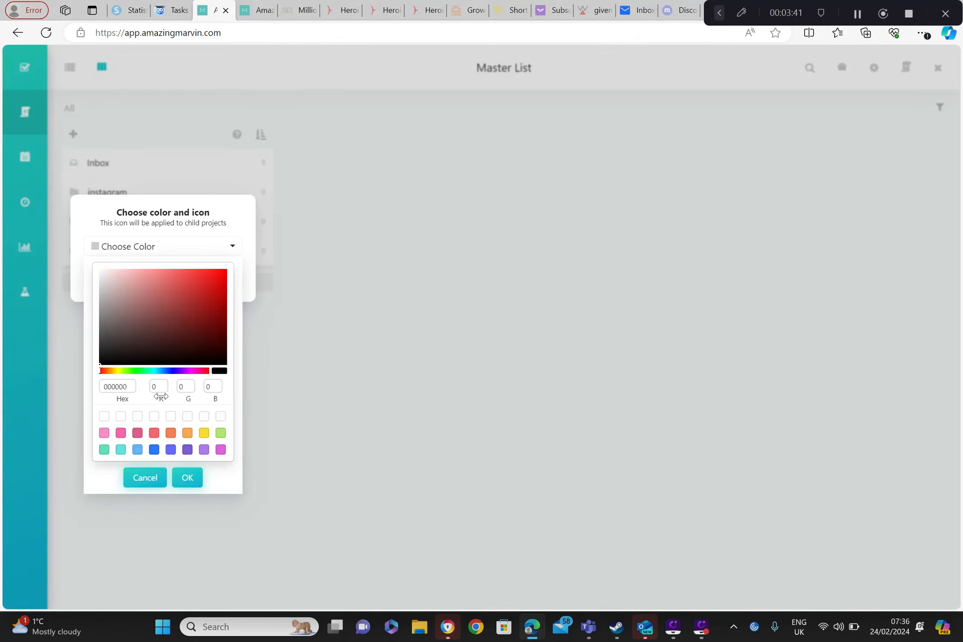
pyautogui.click(154, 449)
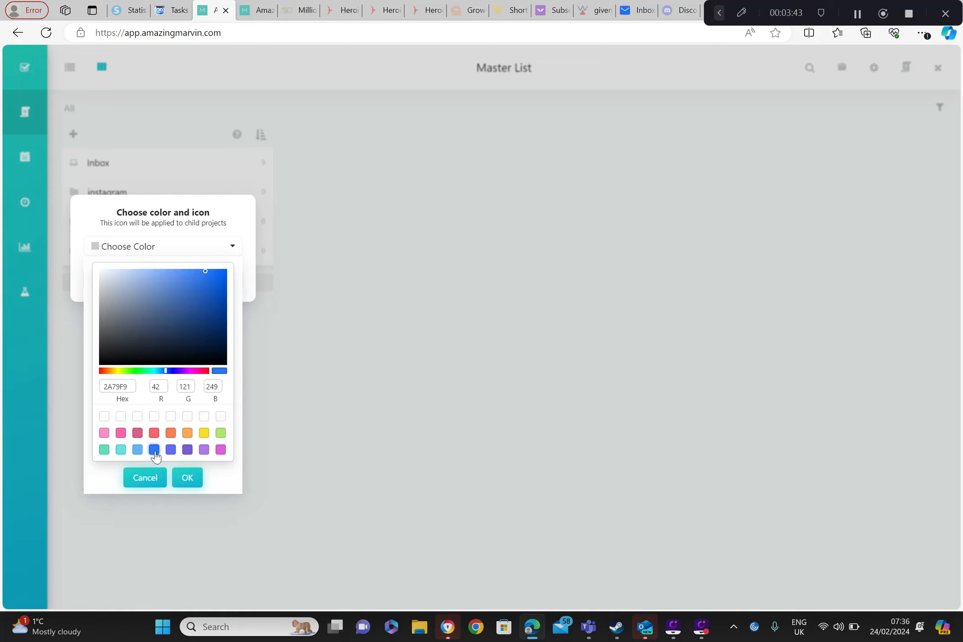
pyautogui.click(187, 477)
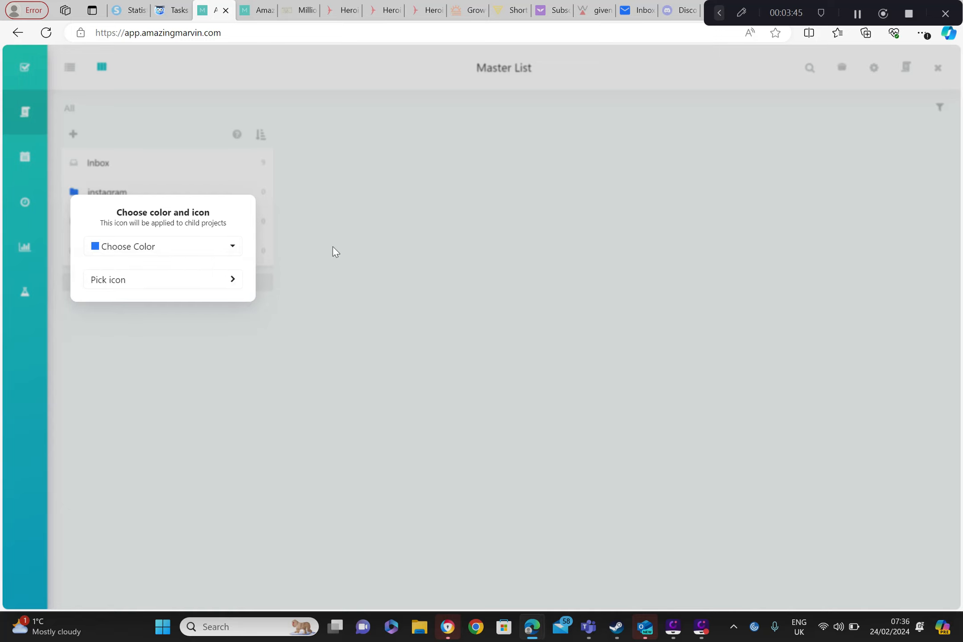
pyautogui.click(231, 285)
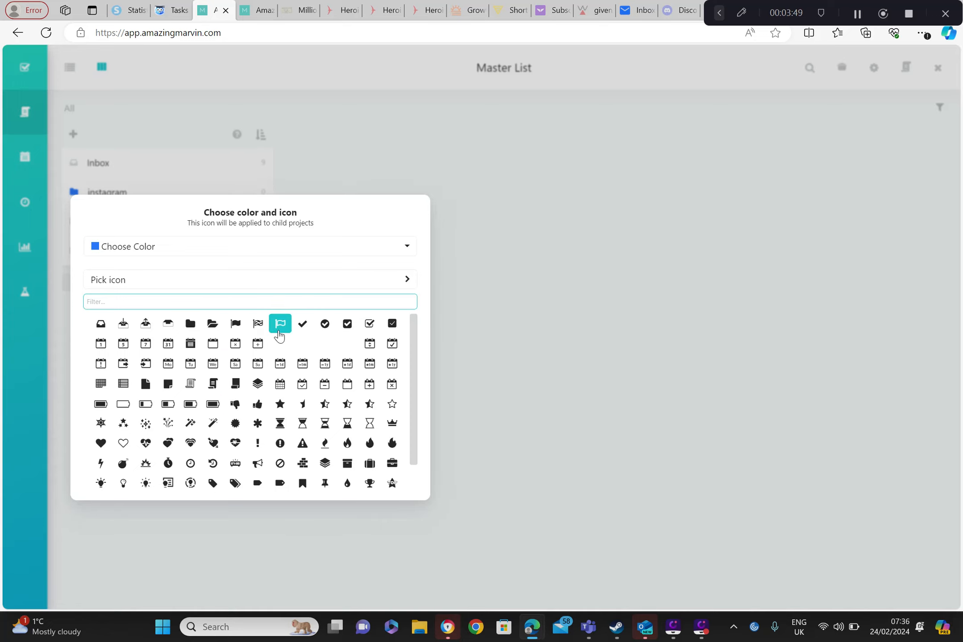
pyautogui.click(407, 129)
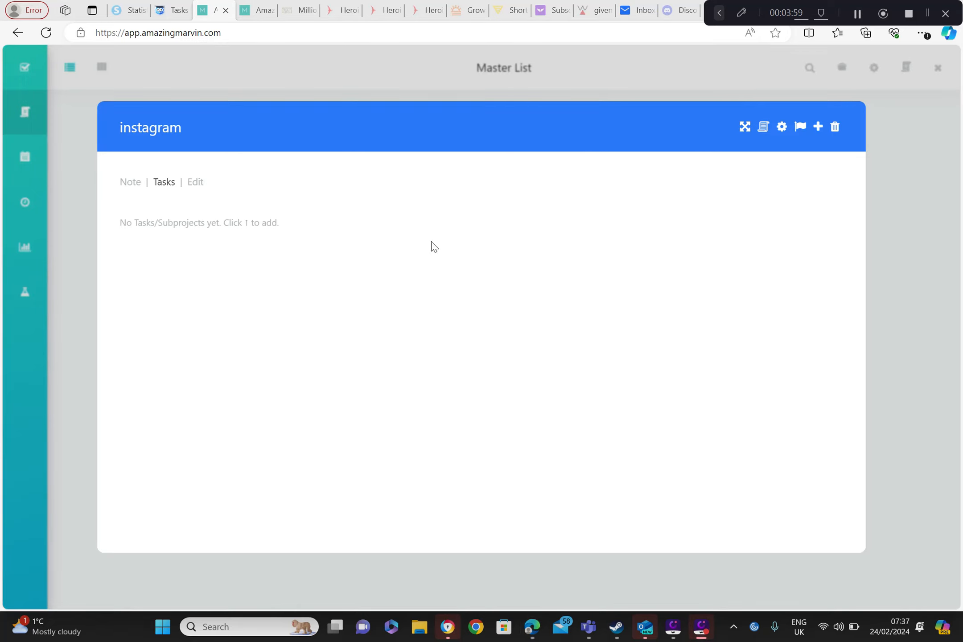
# Step: Close the instagram category's details and view its colour and icon options from the list view
pyautogui.moveTo(601, 214)
pyautogui.click(189, 89)
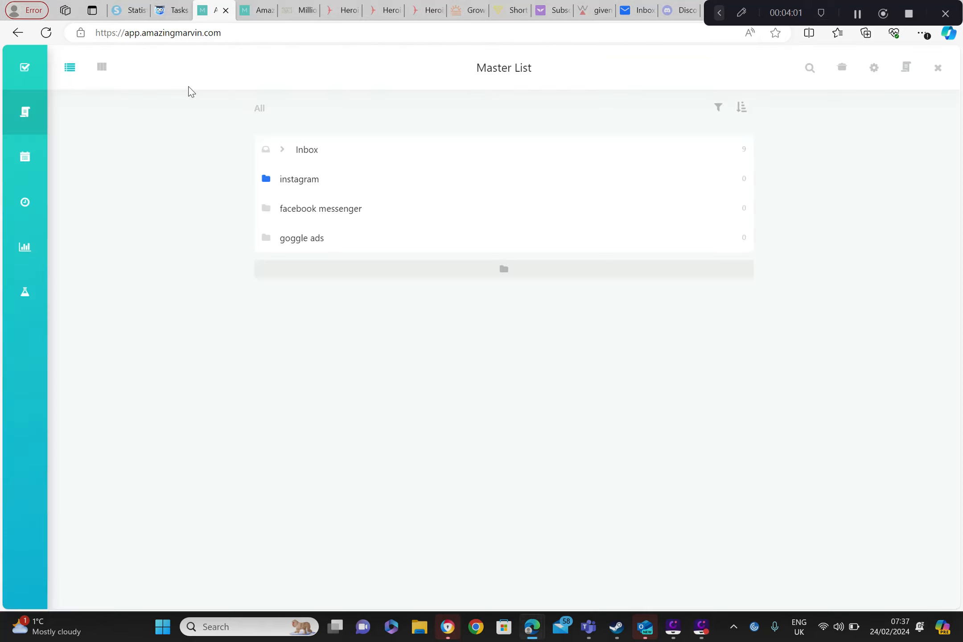
pyautogui.doubleClick(298, 179)
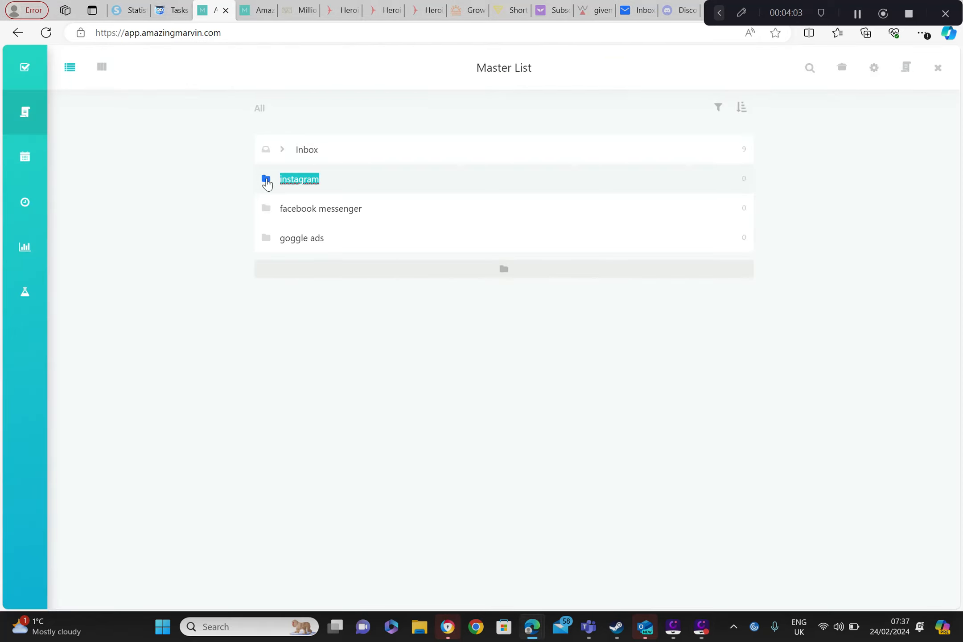
pyautogui.click(265, 180)
pyautogui.click(263, 180)
pyautogui.click(263, 180)
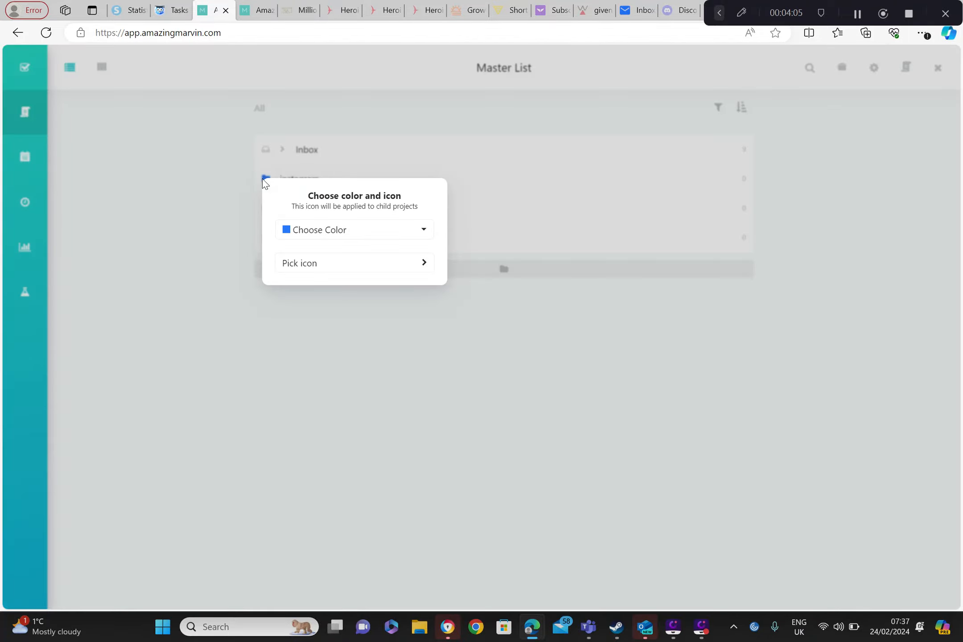
pyautogui.click(265, 180)
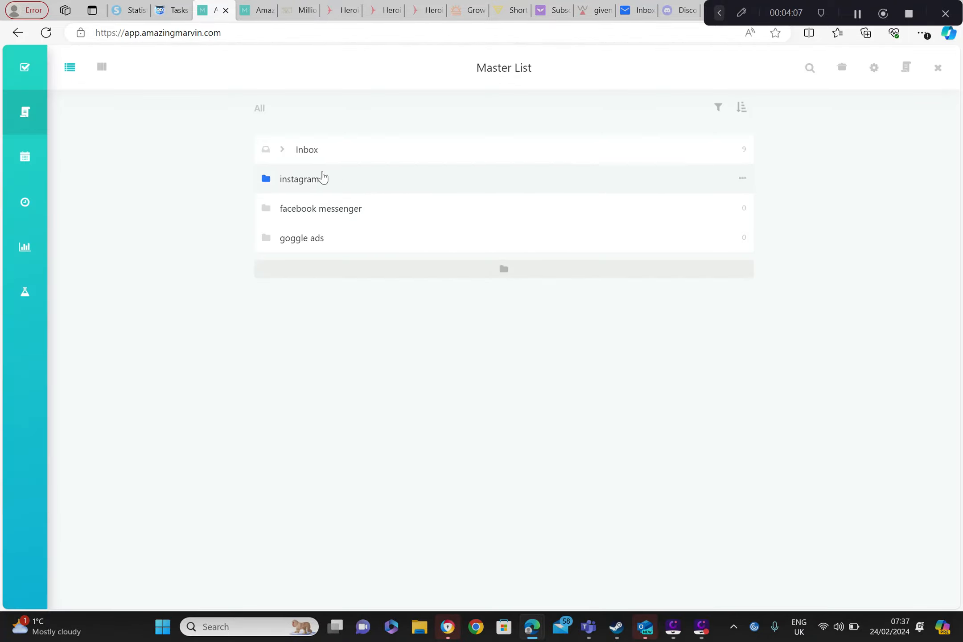
# Step: Open the instagram category, view its empty note, and start a task in it reading "post every w"
pyautogui.click(304, 191)
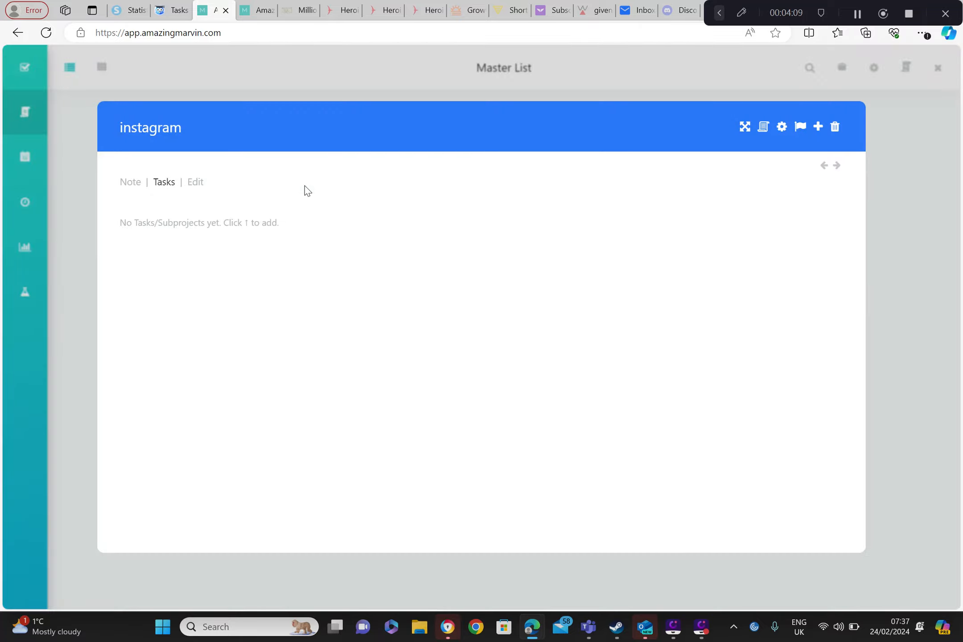
pyautogui.click(132, 181)
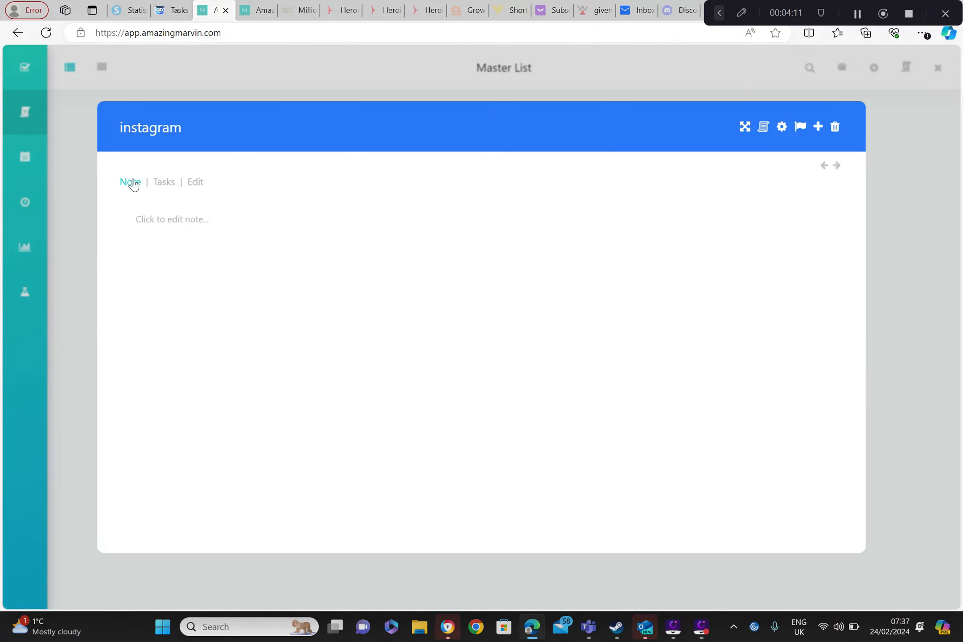
pyautogui.click(184, 237)
pyautogui.click(162, 182)
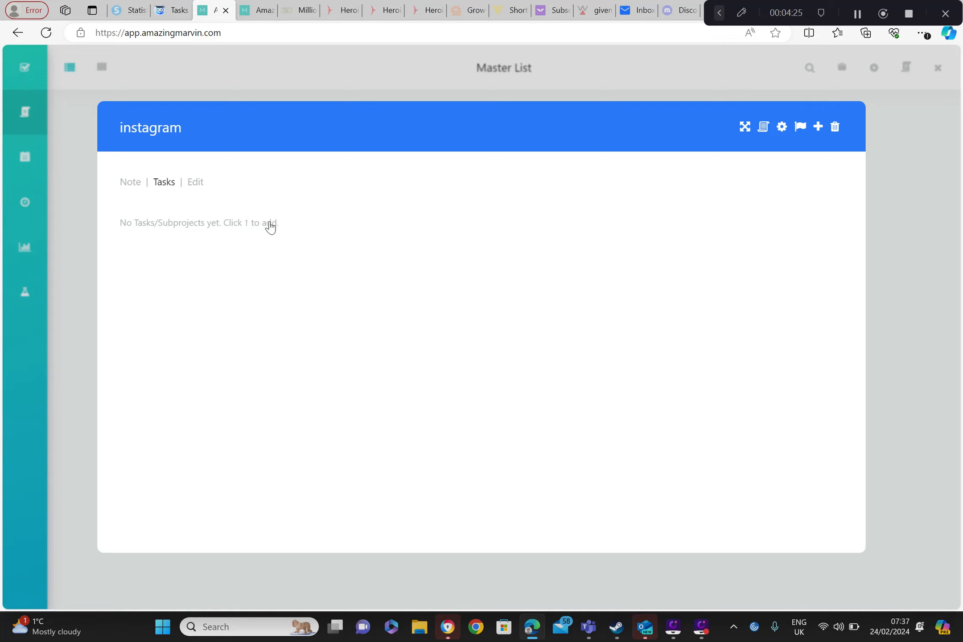
pyautogui.click(300, 205)
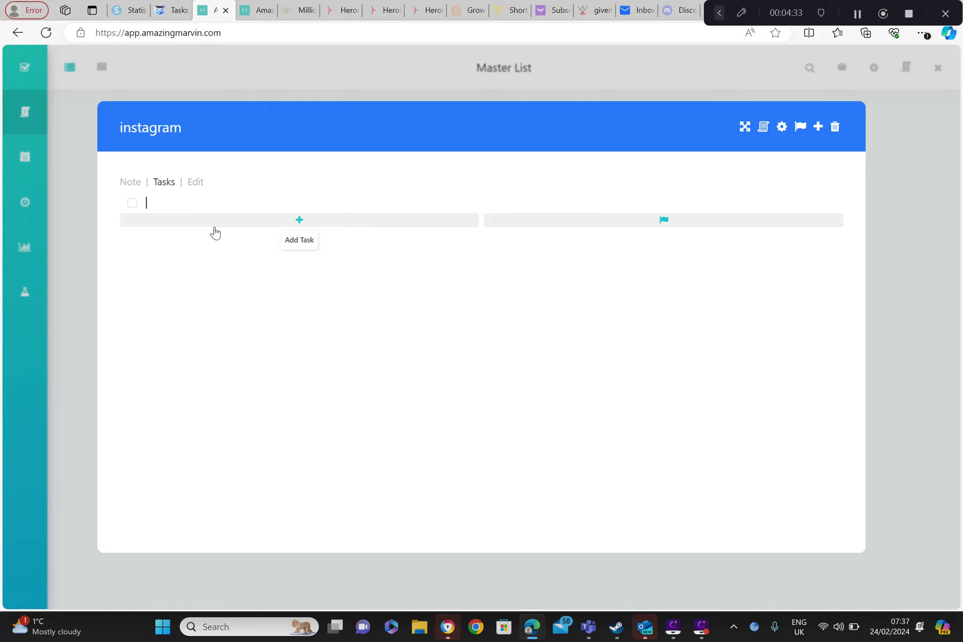
pyautogui.write('post every w')
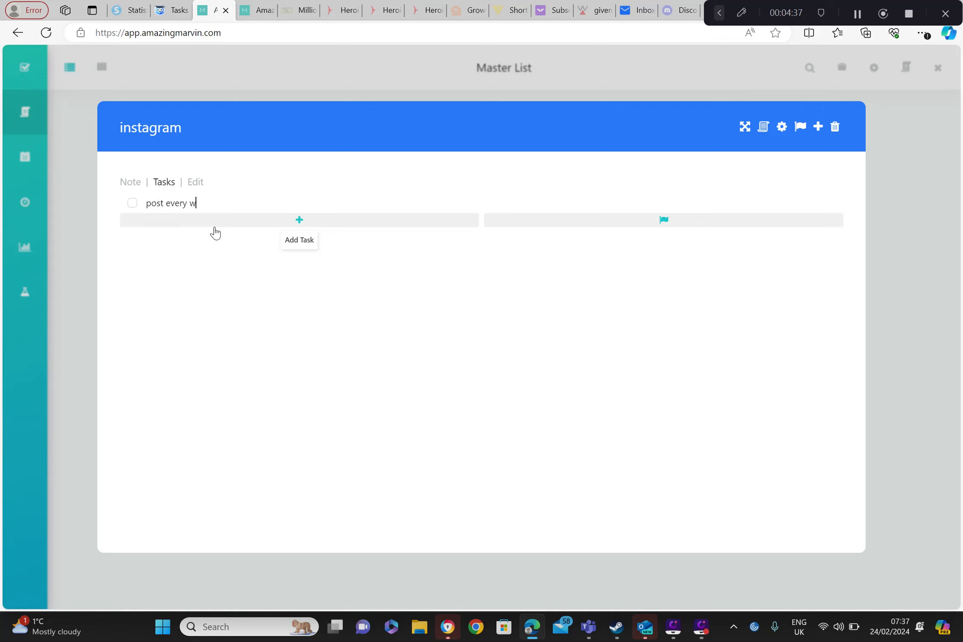
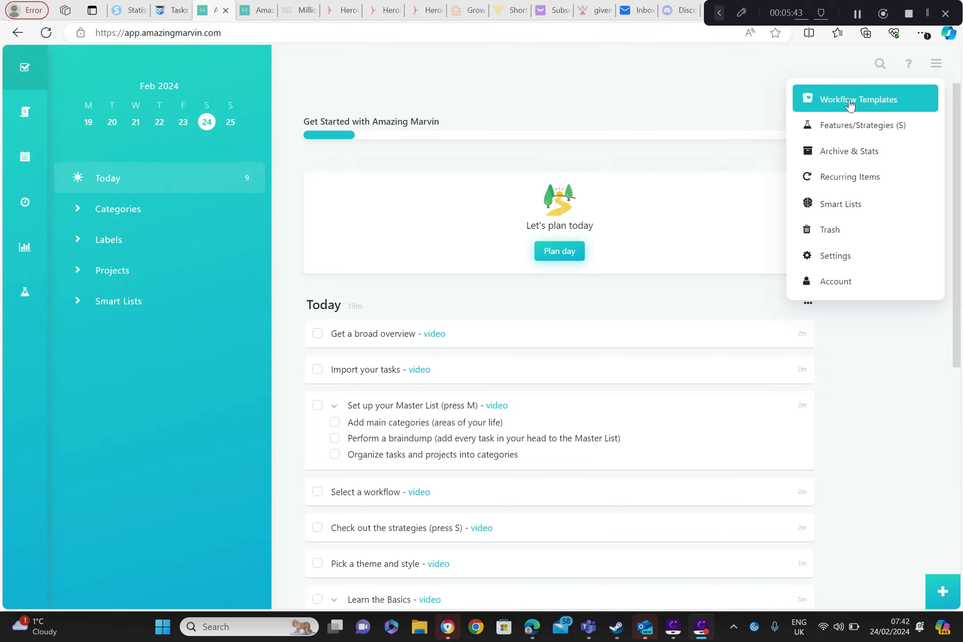
# Step: Open the Workflow Templates and view the Month List snippet's description without loading it
pyautogui.click(937, 67)
pyautogui.click(937, 67)
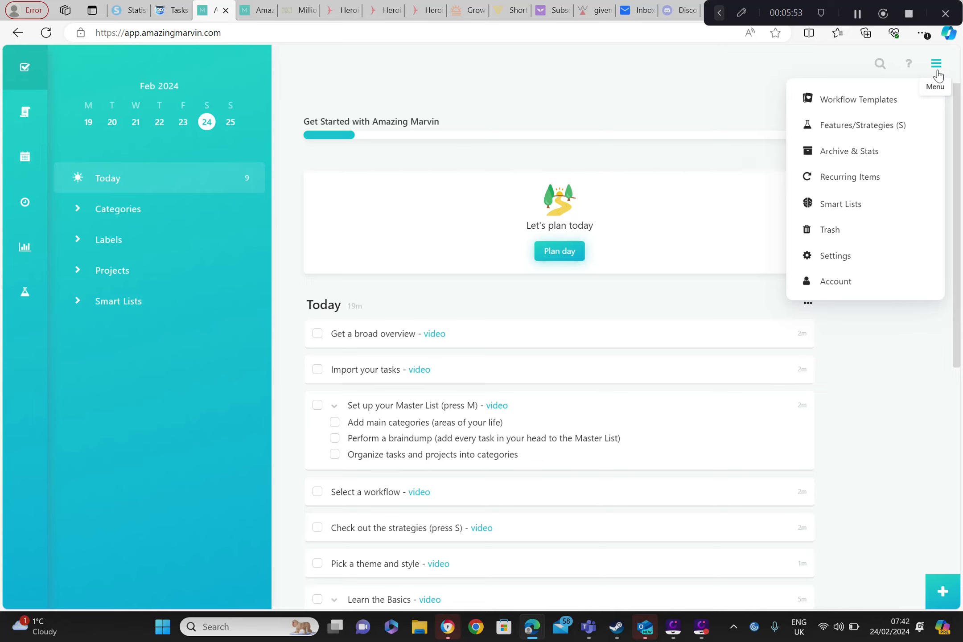
pyautogui.click(862, 109)
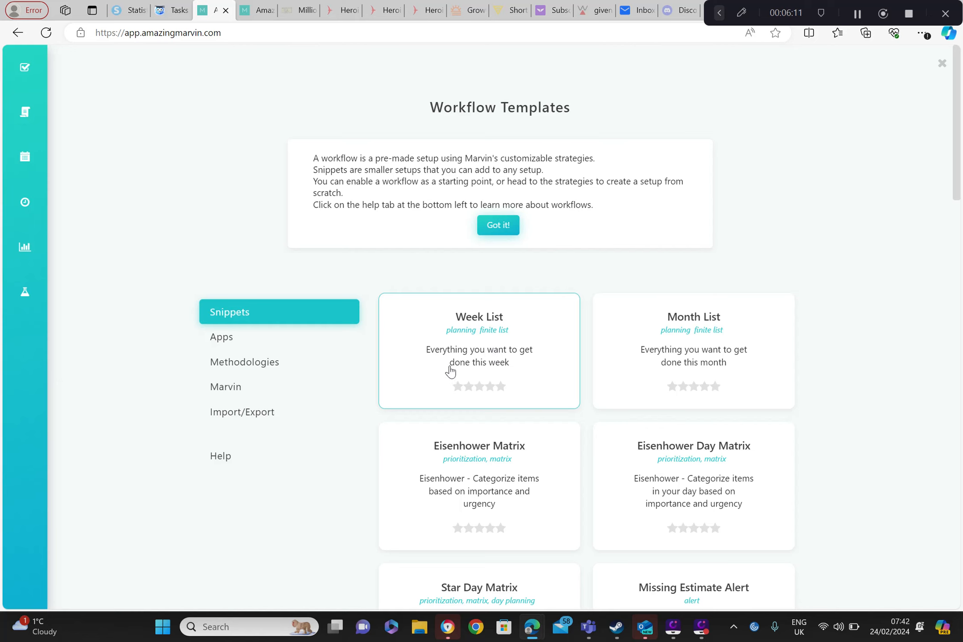
pyautogui.click(638, 367)
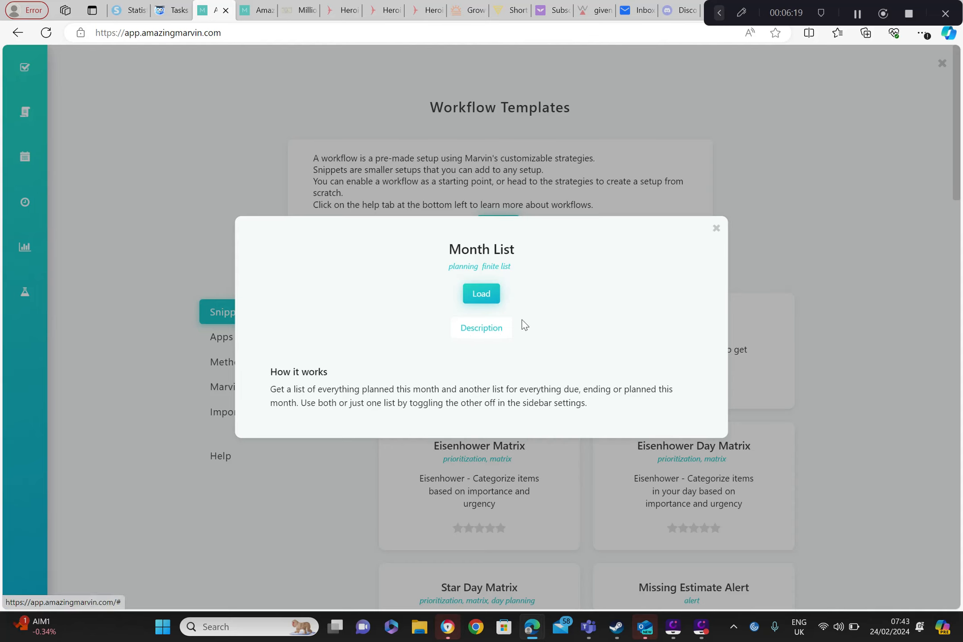
pyautogui.click(715, 229)
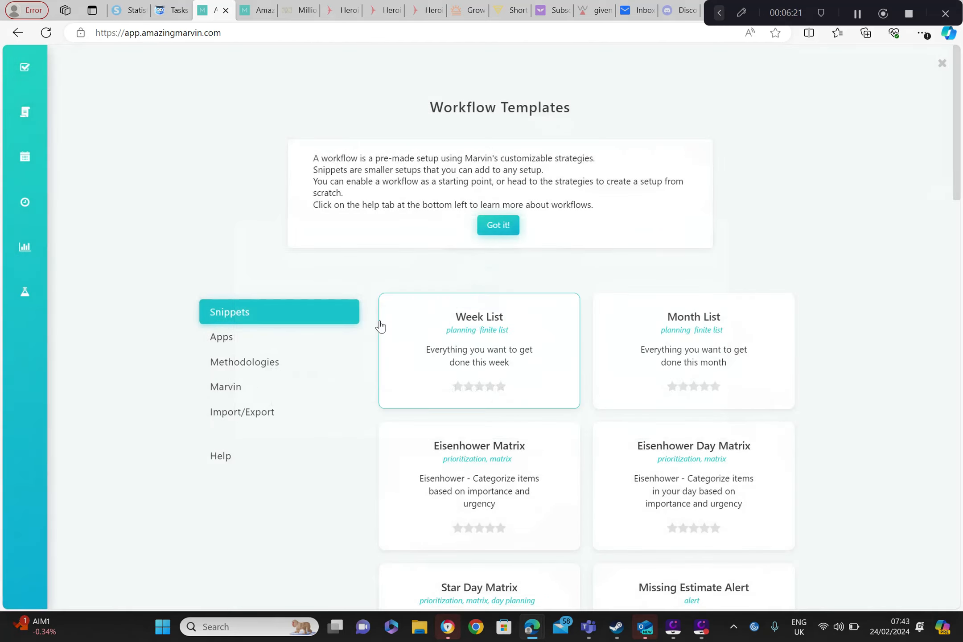
# Step: Show the Apps workflow templates and view the Things 3 and Todoist descriptions without activating either
pyautogui.click(248, 341)
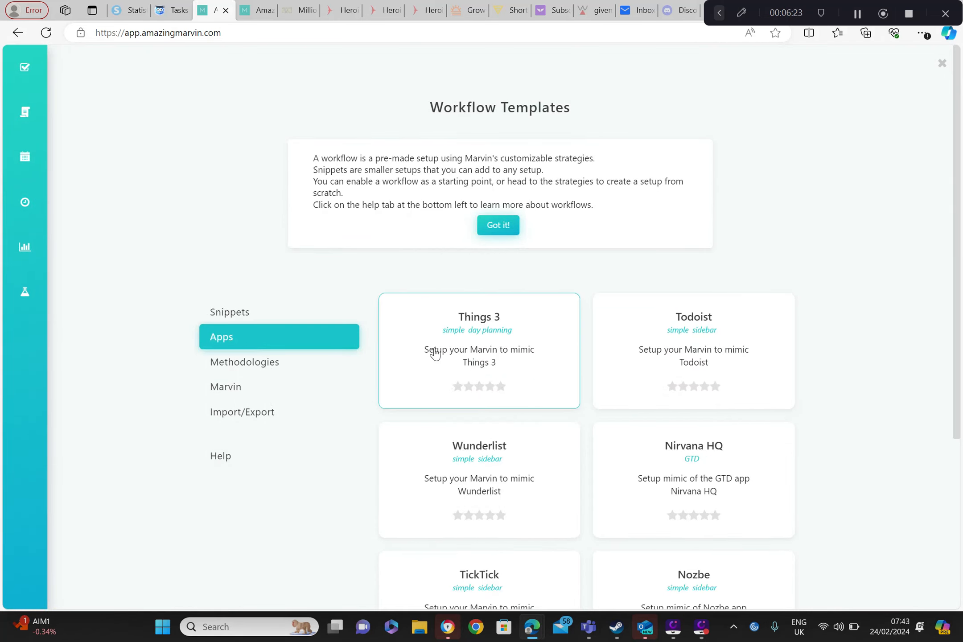
pyautogui.click(489, 357)
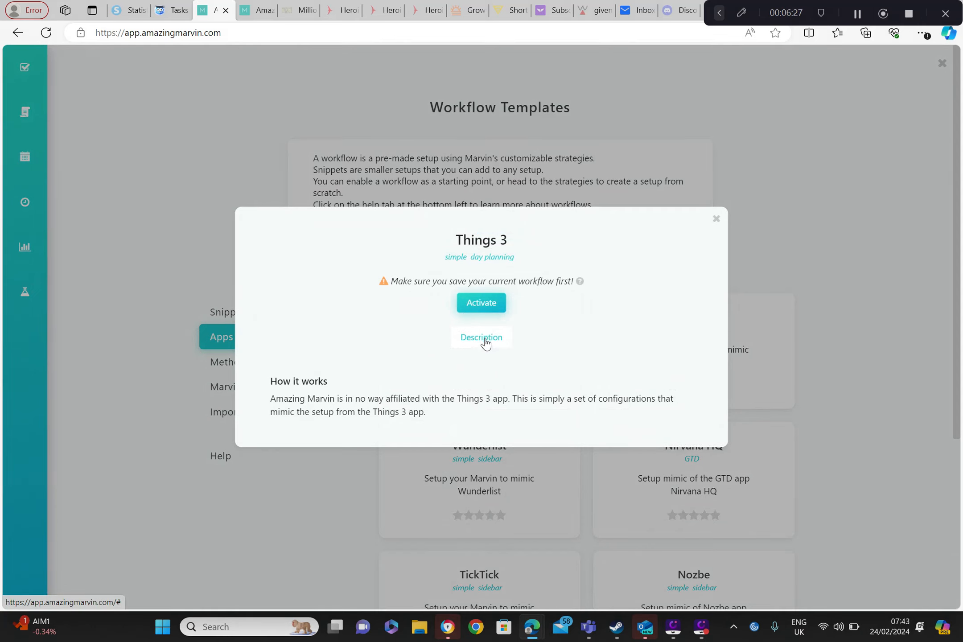
pyautogui.click(714, 221)
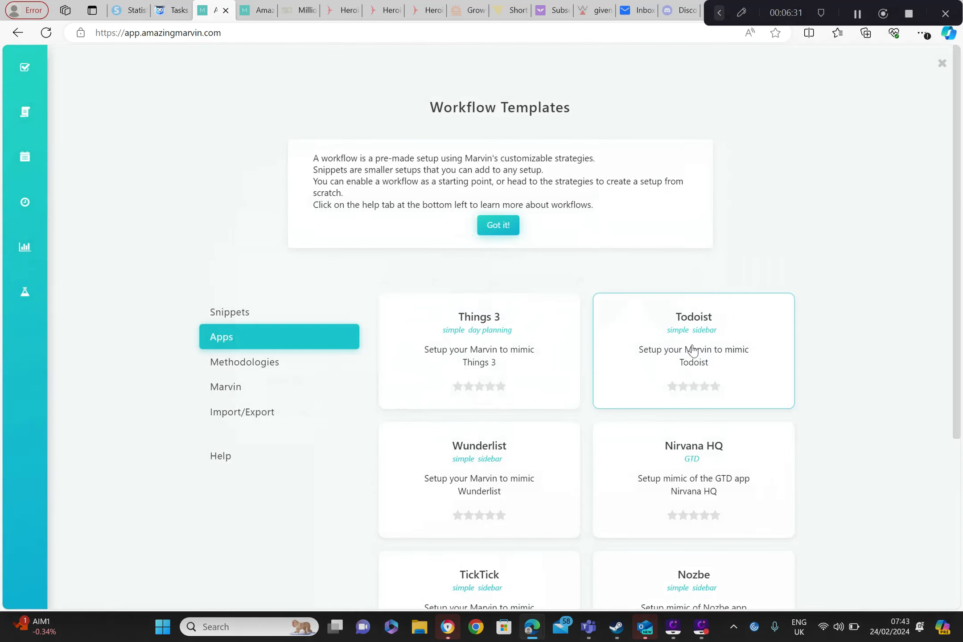
pyautogui.click(693, 351)
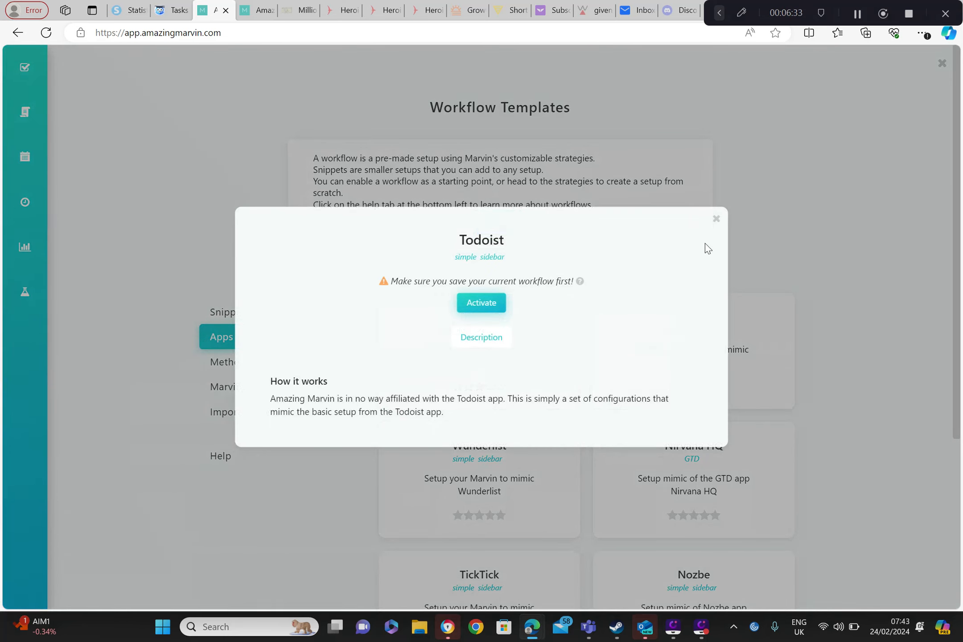
pyautogui.click(715, 226)
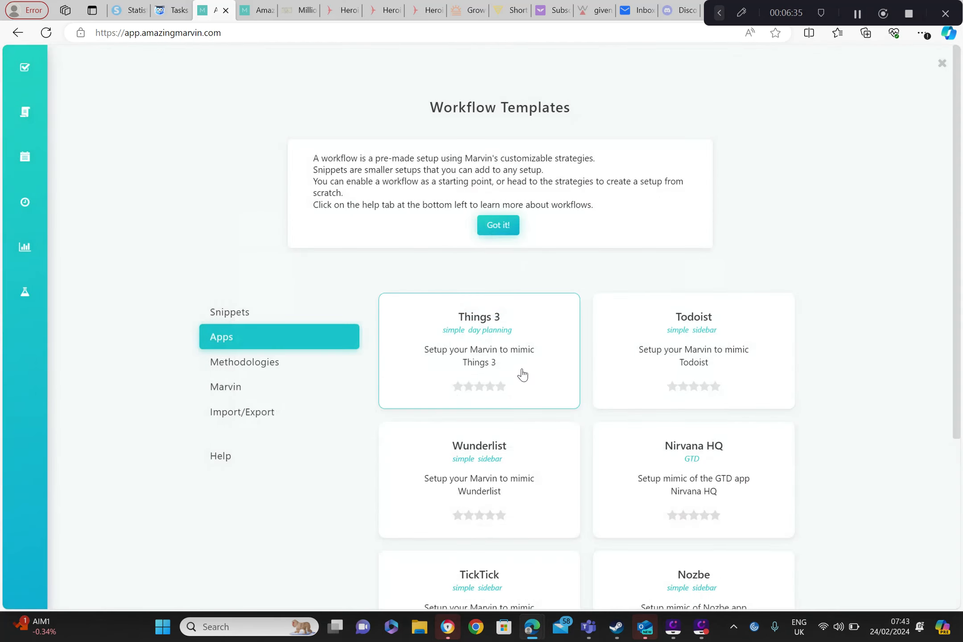
# Step: Try out the Things 3 workflow template by activating it, deactivate it again and close its details
pyautogui.click(475, 368)
pyautogui.click(480, 306)
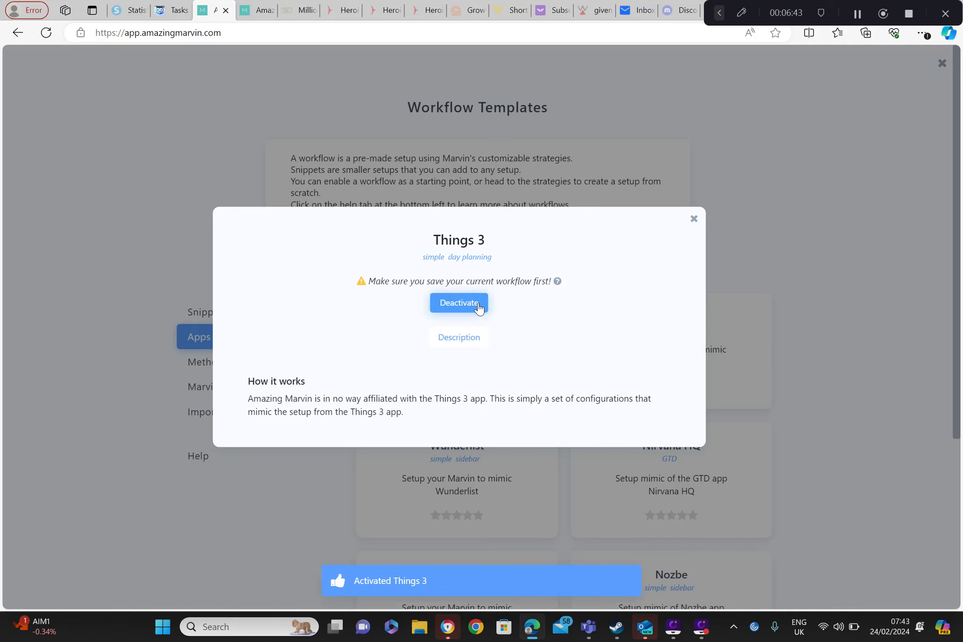
pyautogui.click(479, 307)
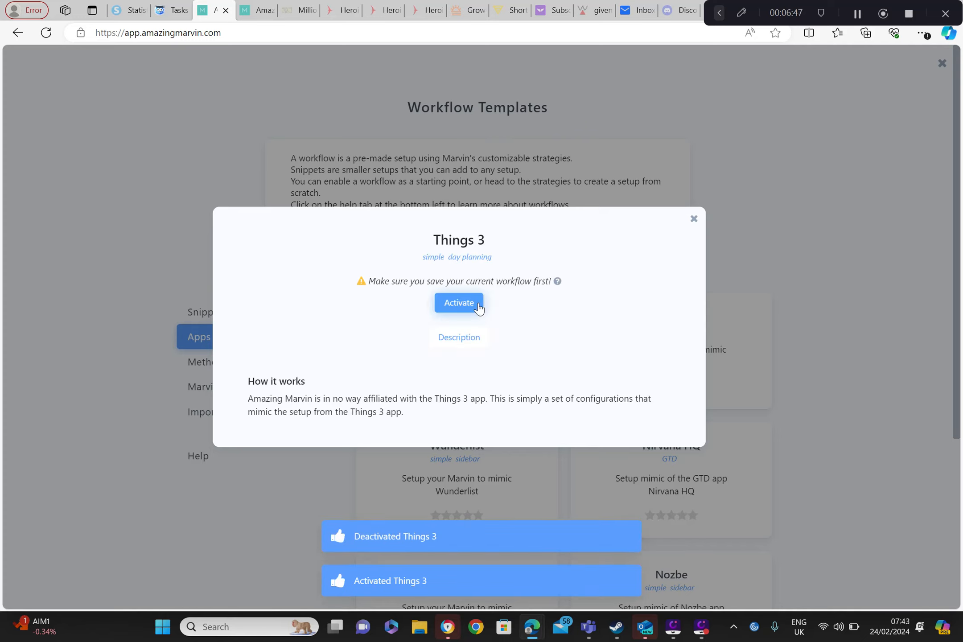
pyautogui.click(694, 218)
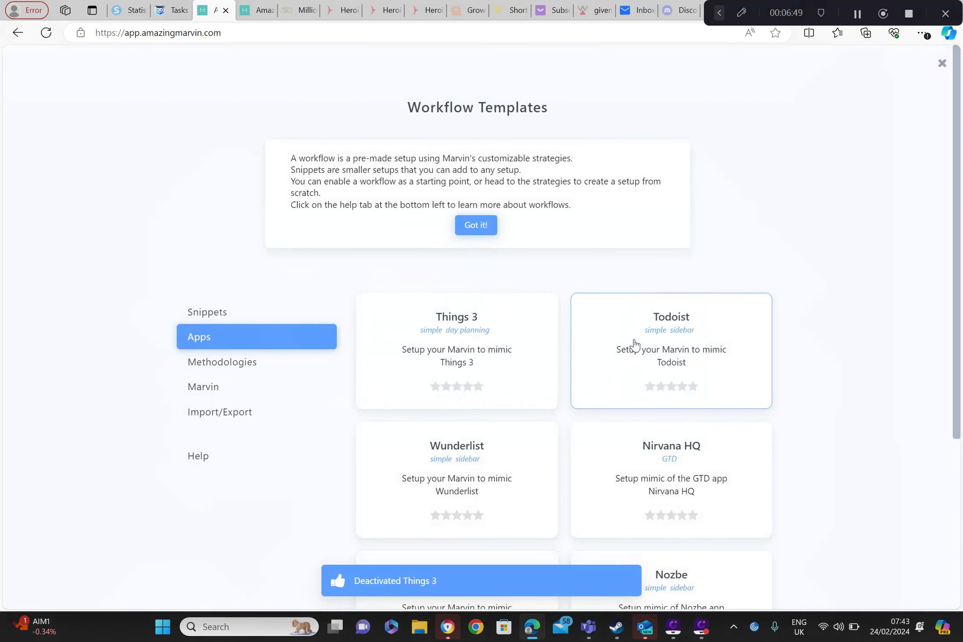
# Step: Activate the Todoist workflow template and close its details
pyautogui.click(652, 344)
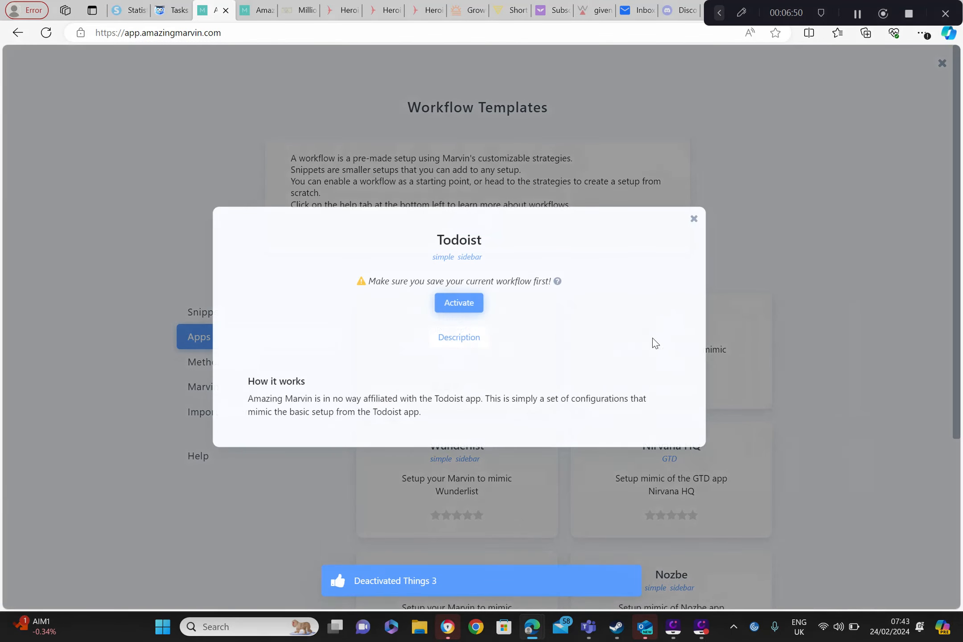
pyautogui.click(461, 304)
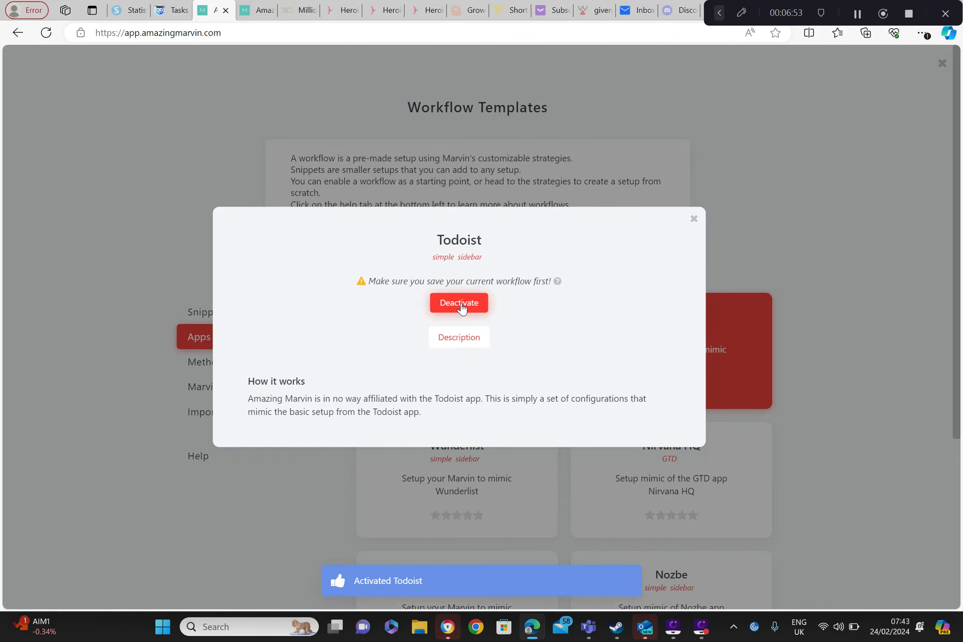
pyautogui.click(693, 218)
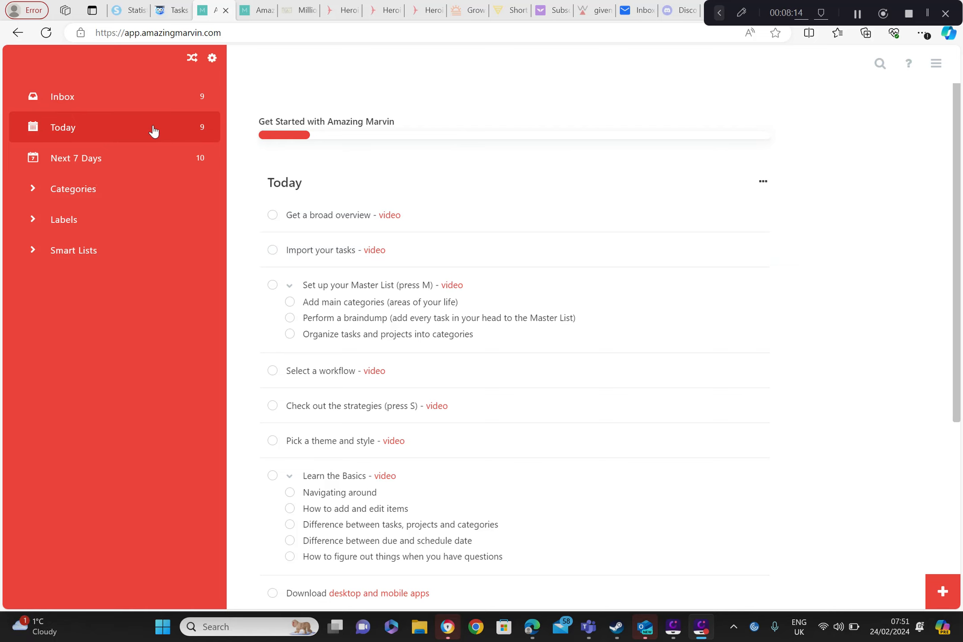
# Step: View the Inbox, open Features/Strategies with its introduction dismissed, and enable the Category Context strategy
pyautogui.click(118, 103)
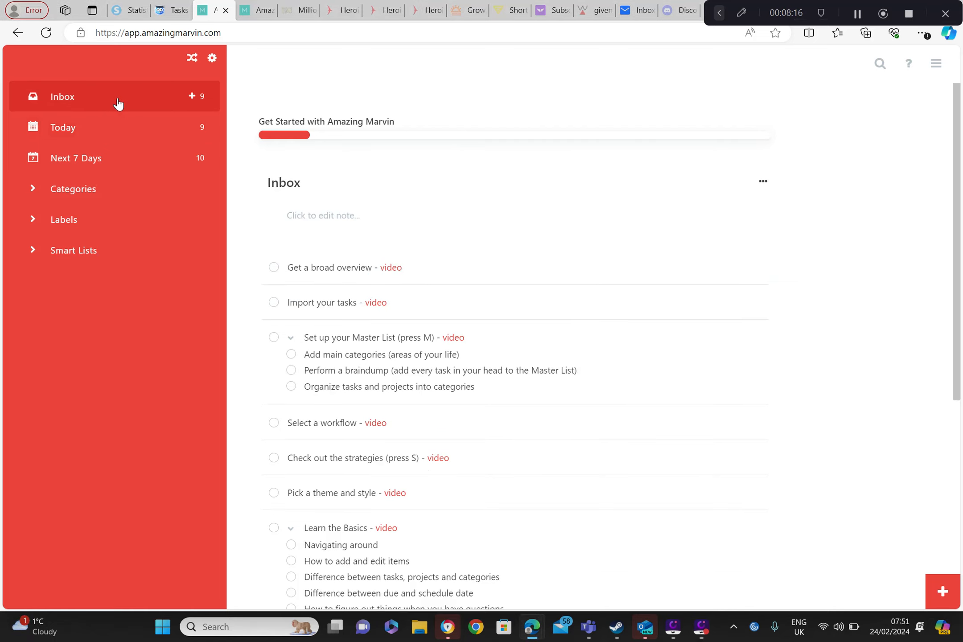
pyautogui.press('s')
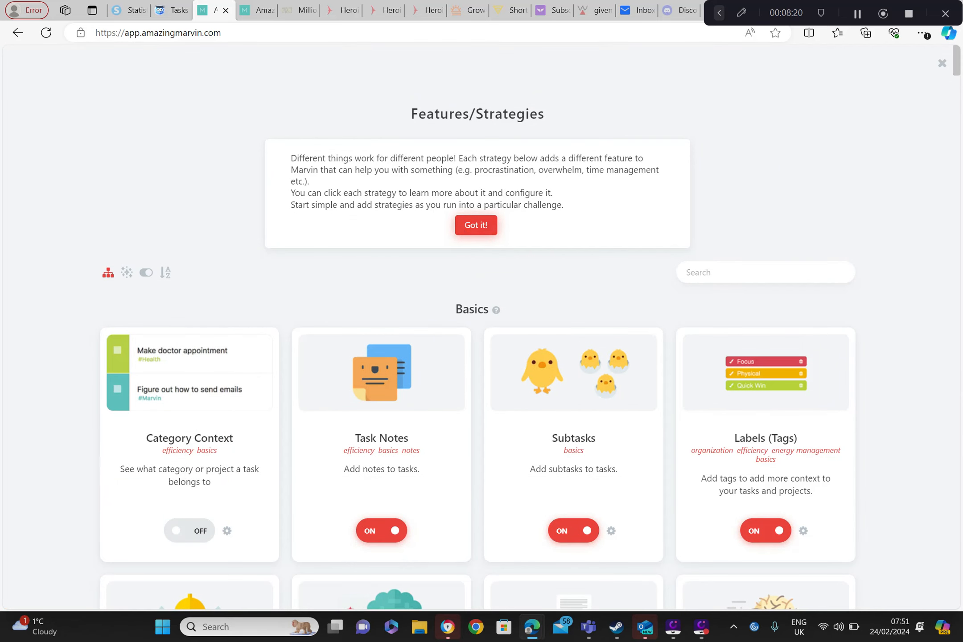
pyautogui.click(475, 225)
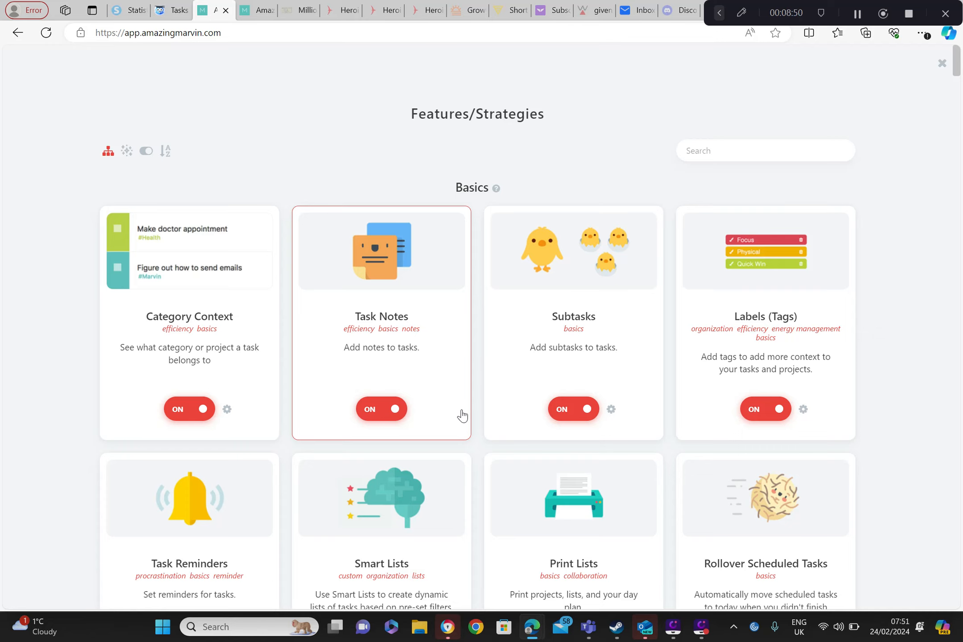
# Step: Review the Category Context strategy's settings, video and description, leaving its display options as they are
pyautogui.click(227, 409)
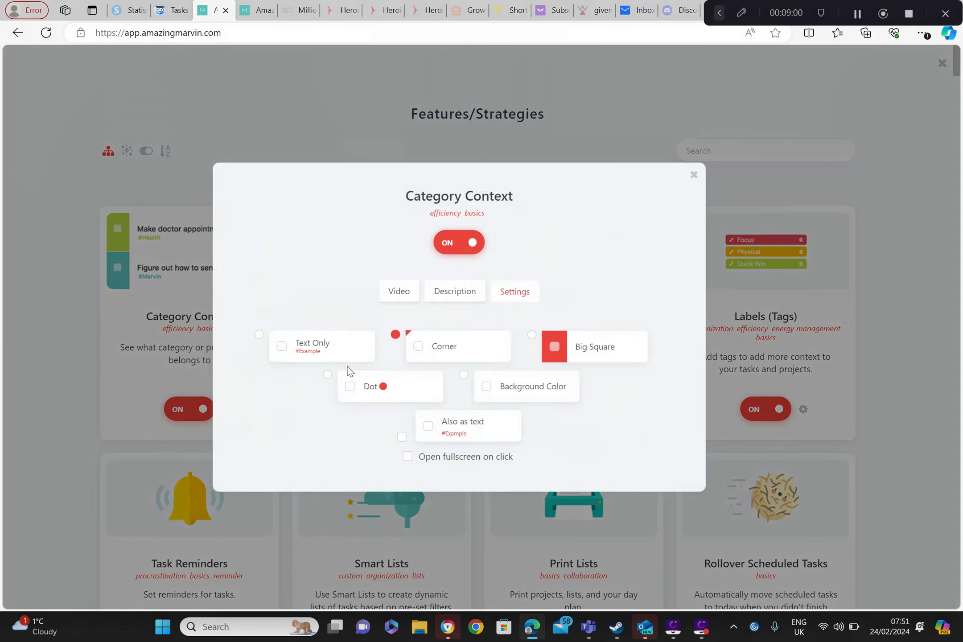
pyautogui.click(401, 296)
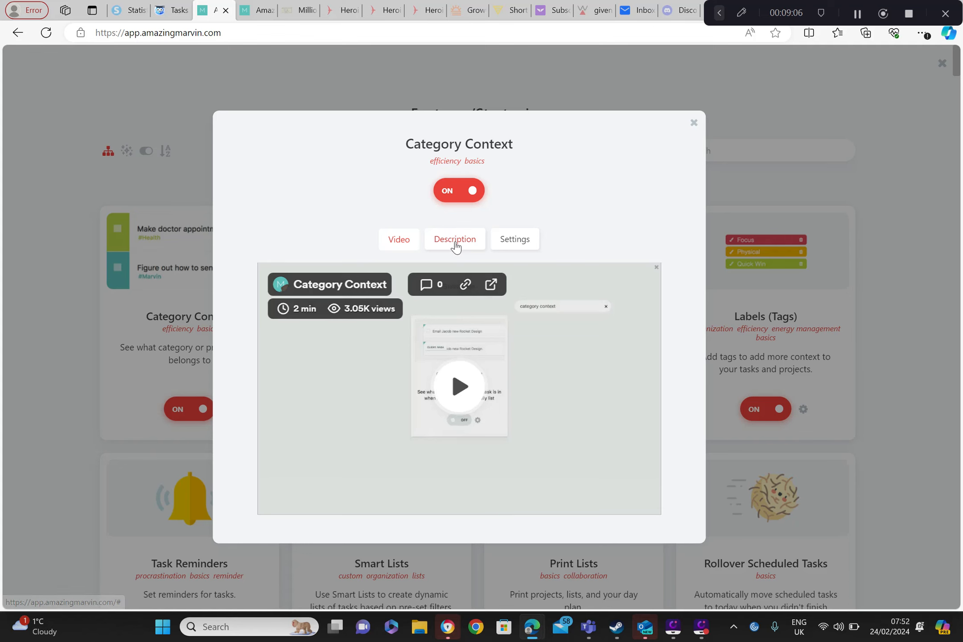
pyautogui.click(454, 243)
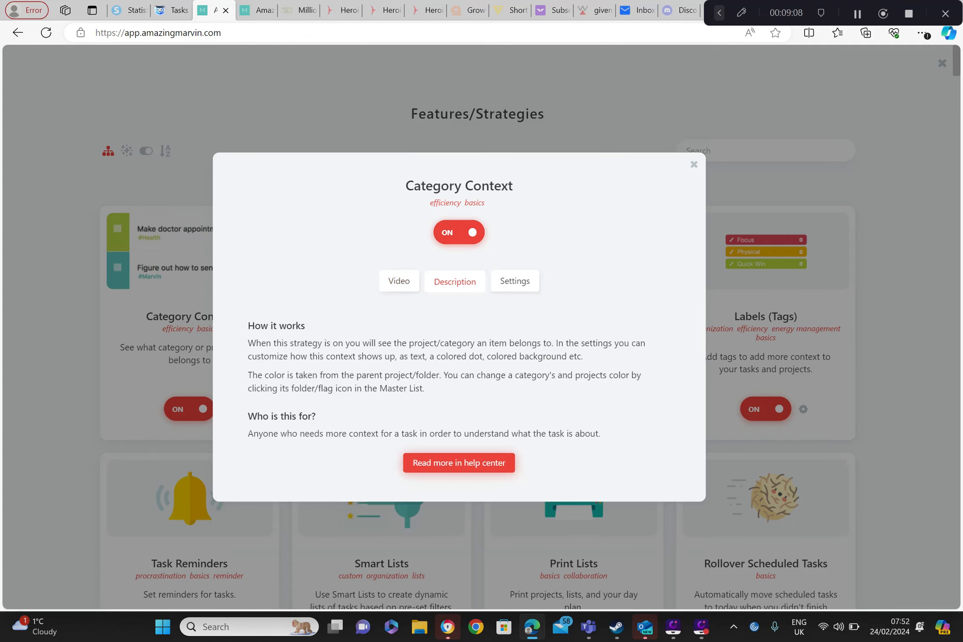
pyautogui.click(517, 291)
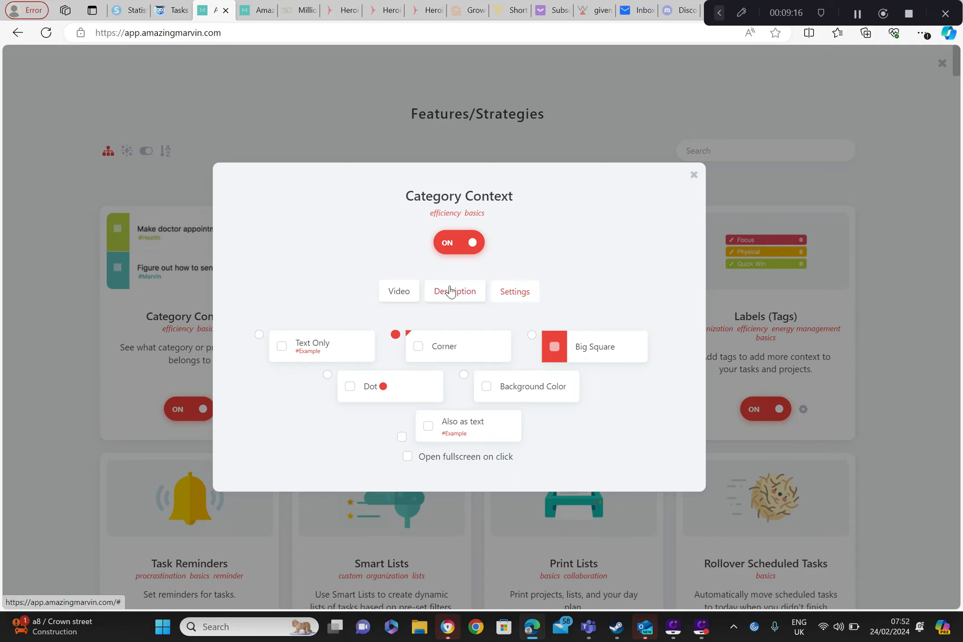
pyautogui.click(694, 175)
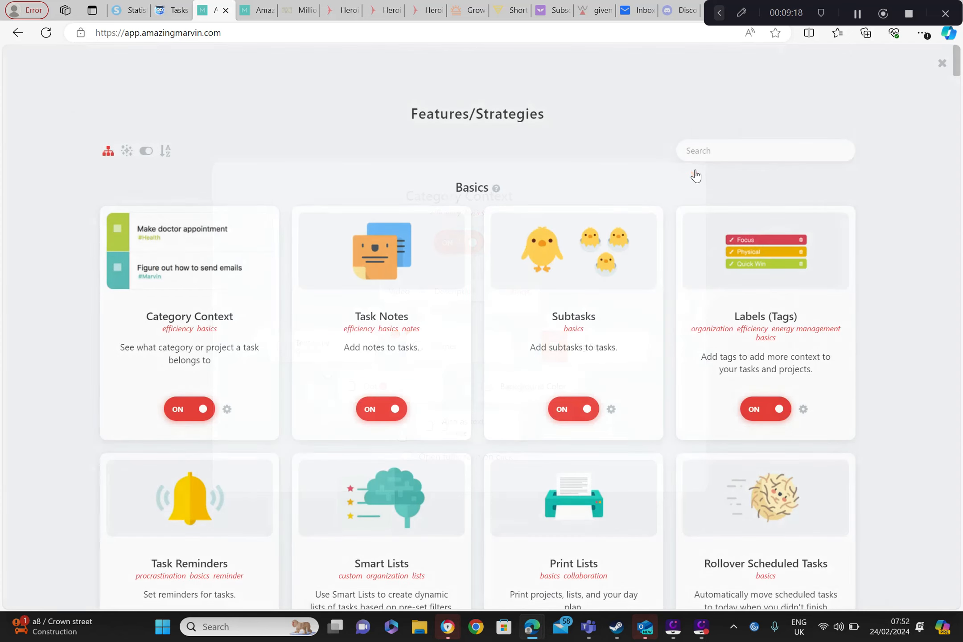
# Step: Review the Task Notes strategy's description and video, and close its details
pyautogui.click(388, 351)
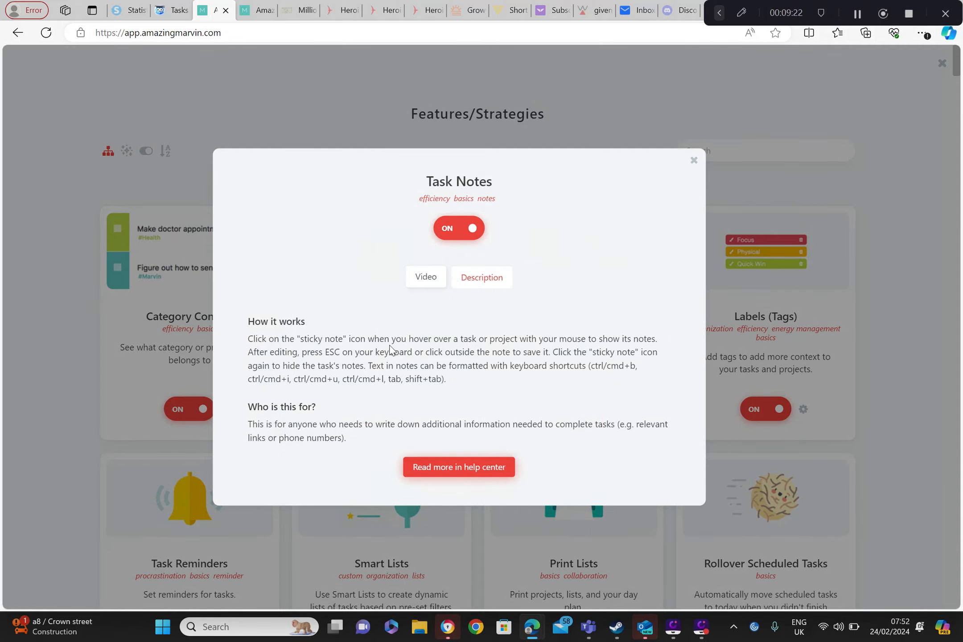
pyautogui.click(690, 165)
pyautogui.click(427, 277)
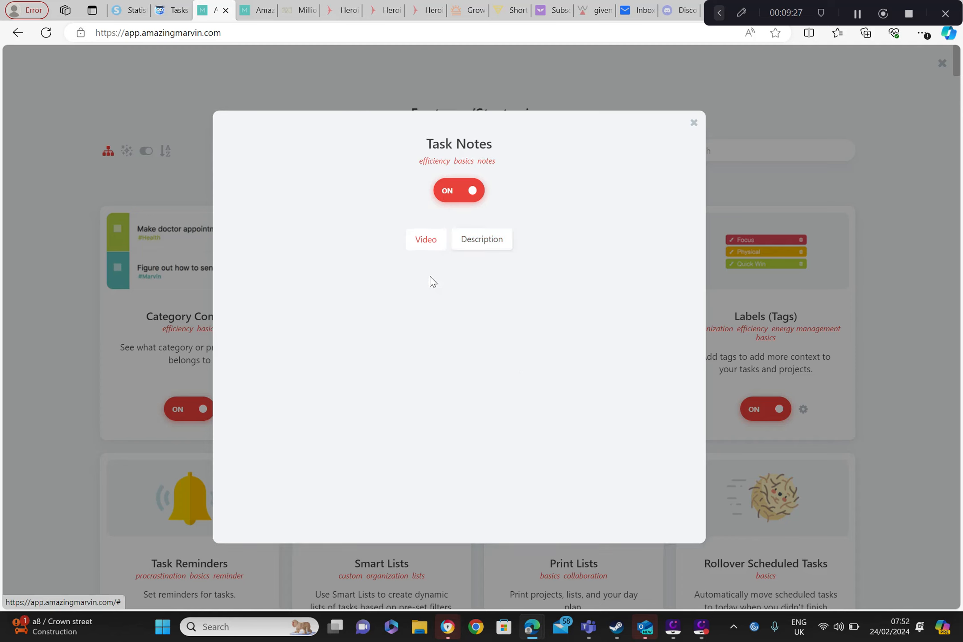
pyautogui.click(483, 241)
pyautogui.click(693, 162)
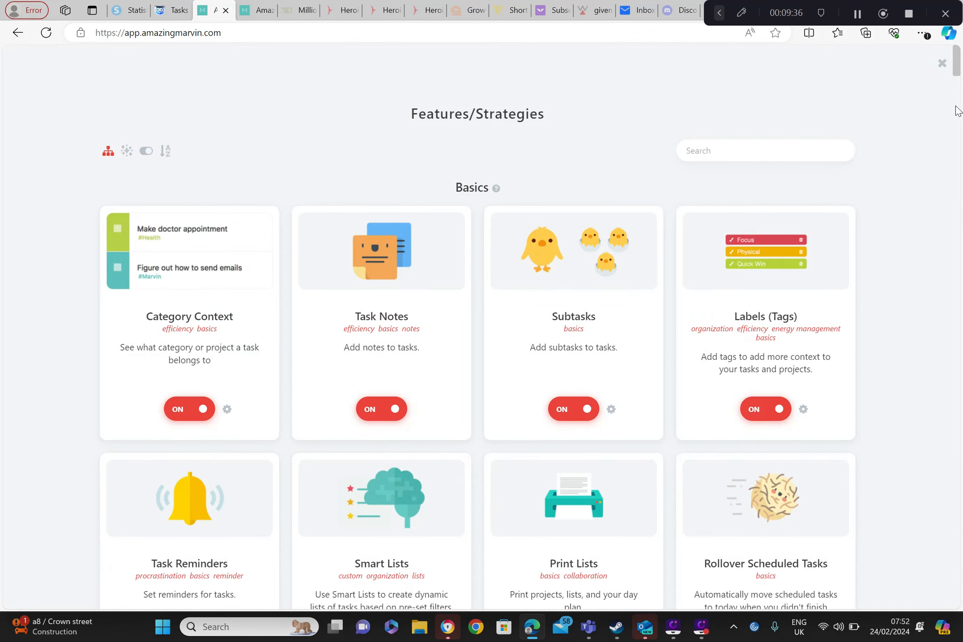
# Step: Browse the available strategies from Basics through Prioritization and Project Management down to Sections
pyautogui.moveTo(956, 89); pyautogui.dragTo(945, 133)
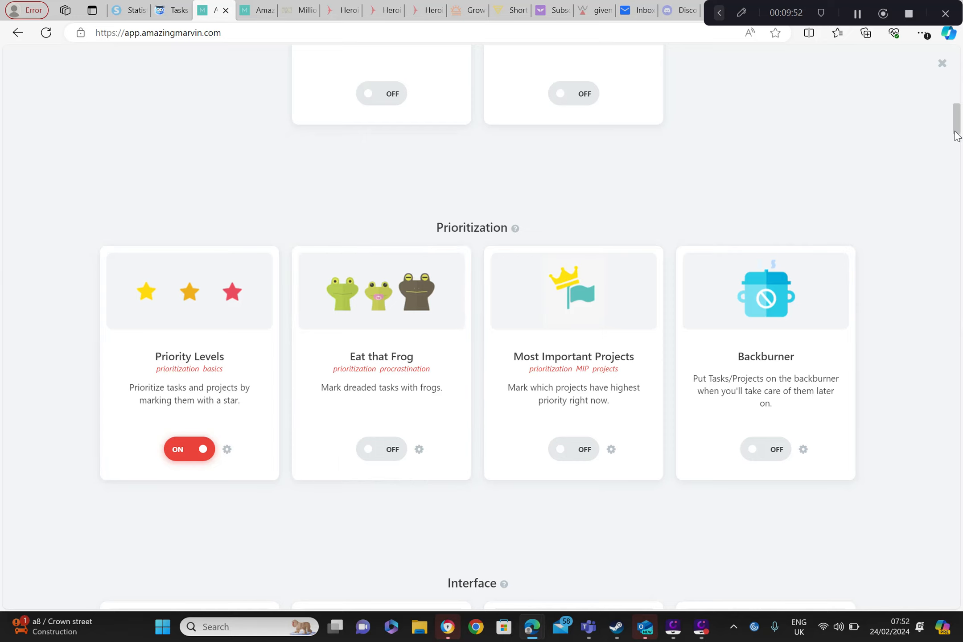
pyautogui.moveTo(955, 135); pyautogui.dragTo(909, 347)
pyautogui.scroll(-1, 908, 346)
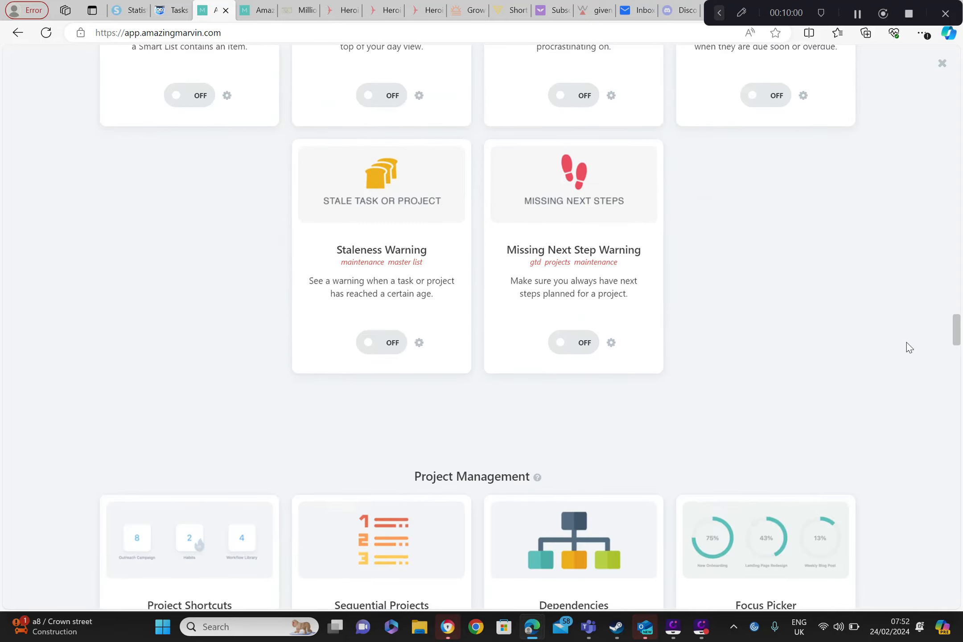
pyautogui.moveTo(940, 328); pyautogui.dragTo(930, 512)
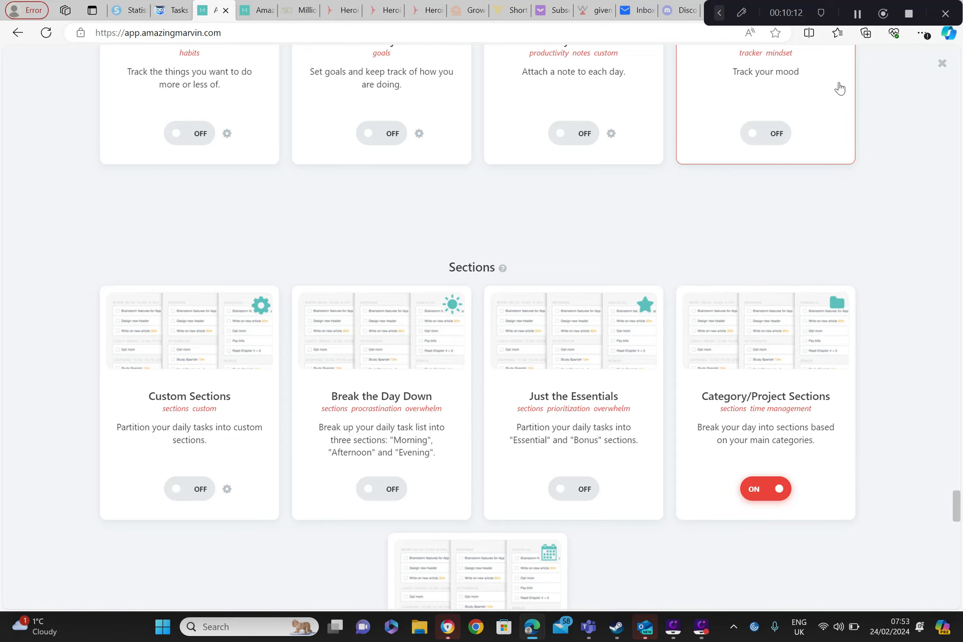
# Step: Return to the Basics strategies at the beginning of the Features/Strategies list
pyautogui.scroll(15, 954, 98)
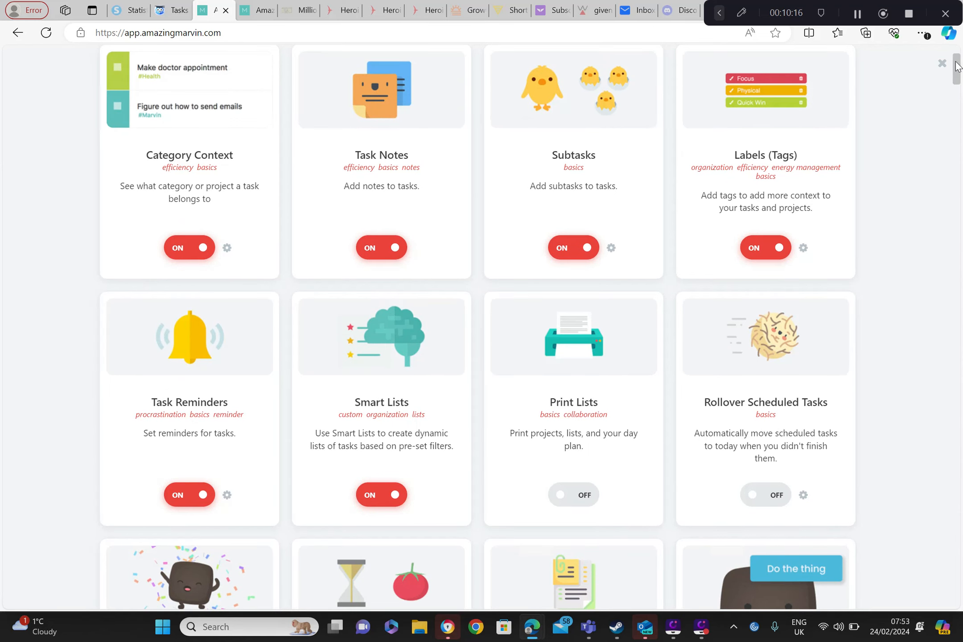
pyautogui.scroll(3, 957, 60)
pyautogui.scroll(1, 957, 60)
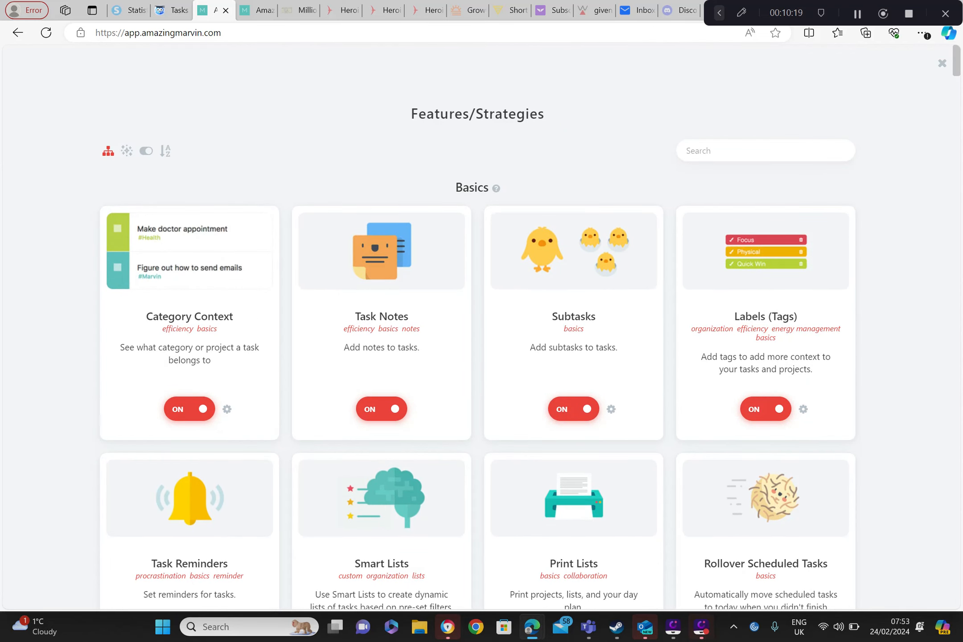
pyautogui.click(858, 13)
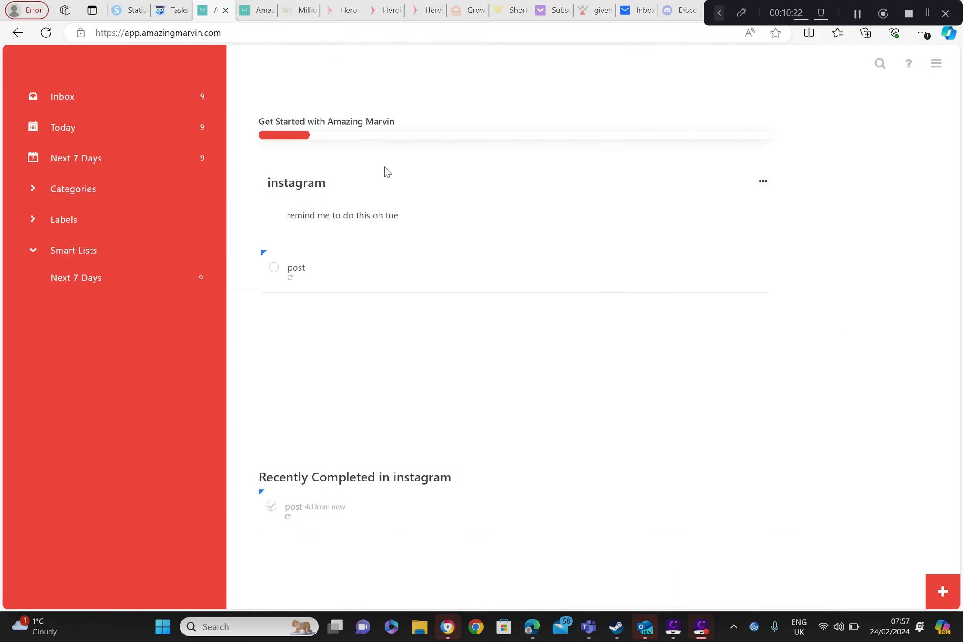
# Step: Look through the Today, Inbox and Next 7 Days task lists, including the Next 7 Days smart list
pyautogui.click(66, 131)
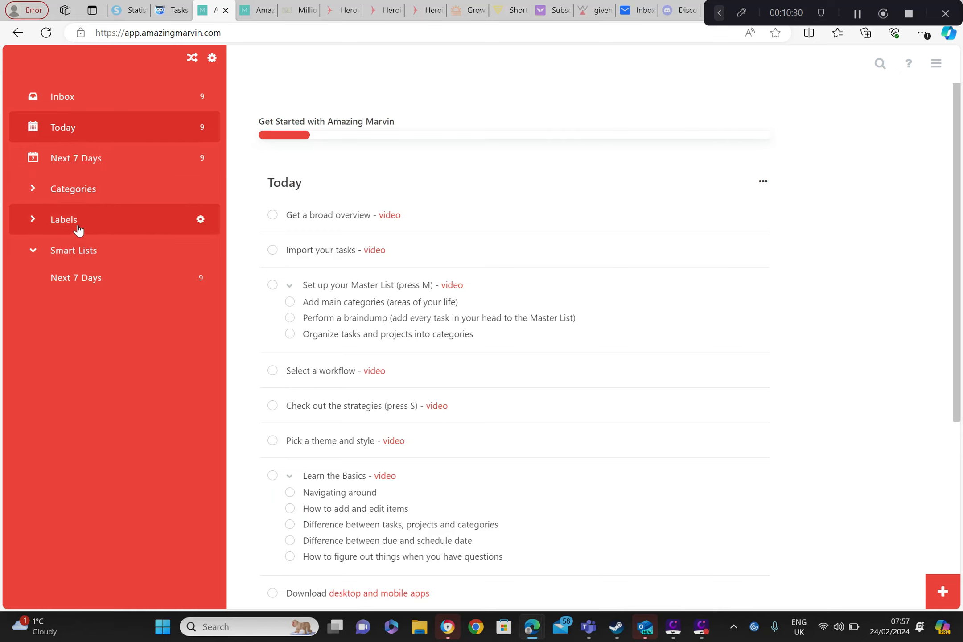
pyautogui.click(82, 253)
pyautogui.click(83, 252)
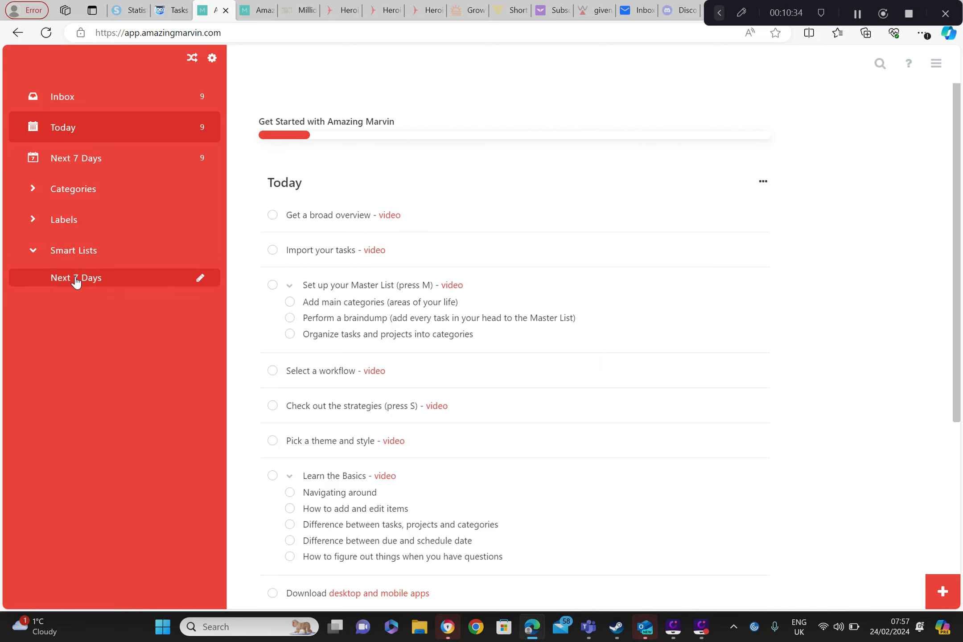
pyautogui.click(76, 279)
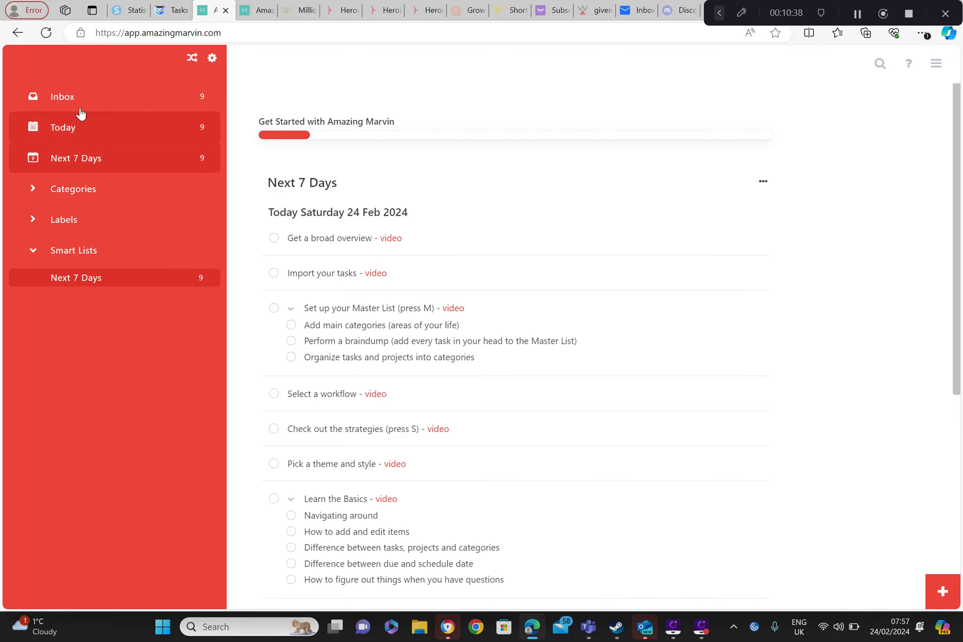
pyautogui.click(67, 102)
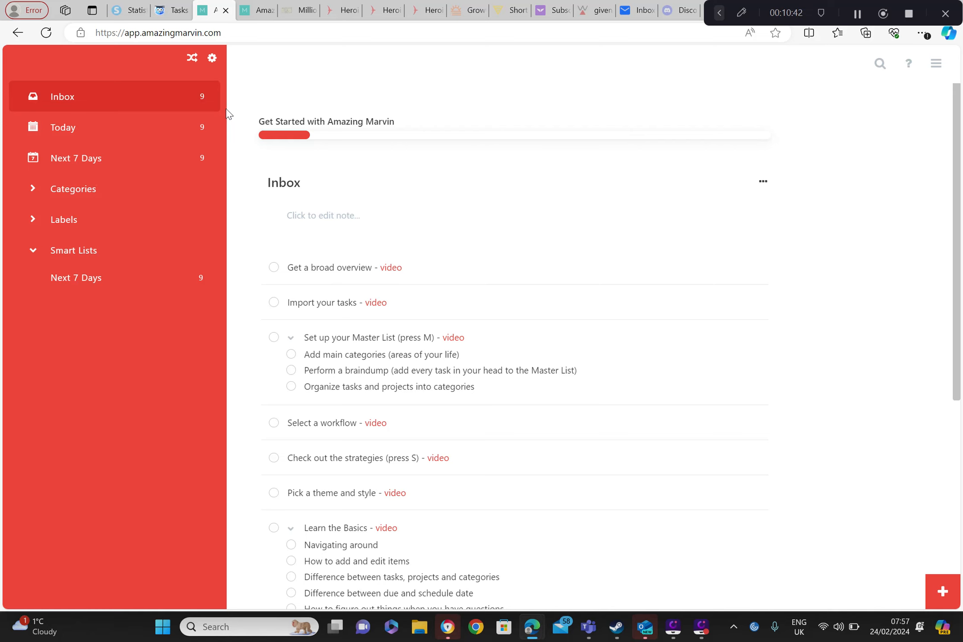
pyautogui.click(175, 127)
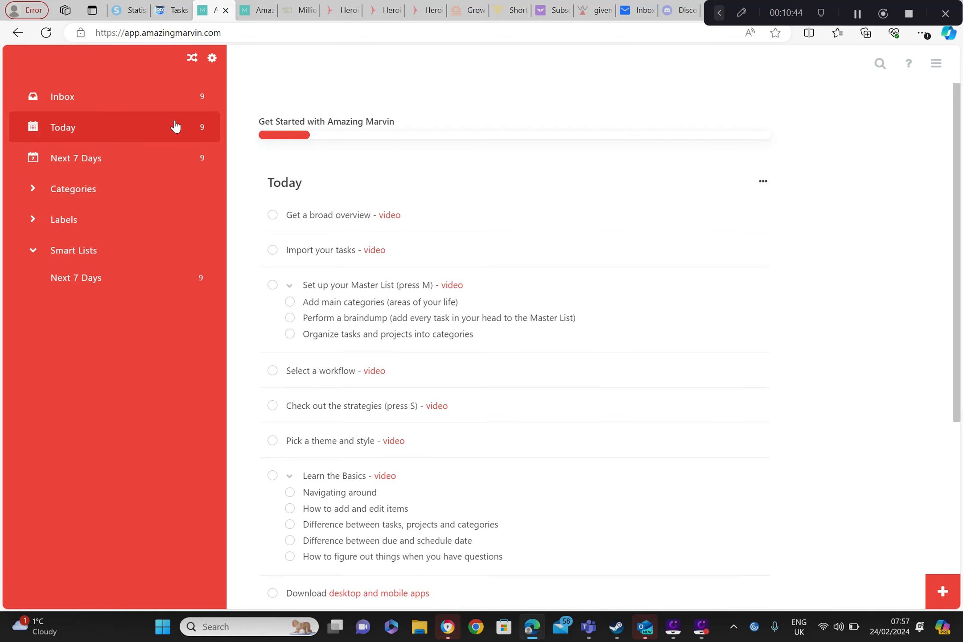
pyautogui.click(147, 158)
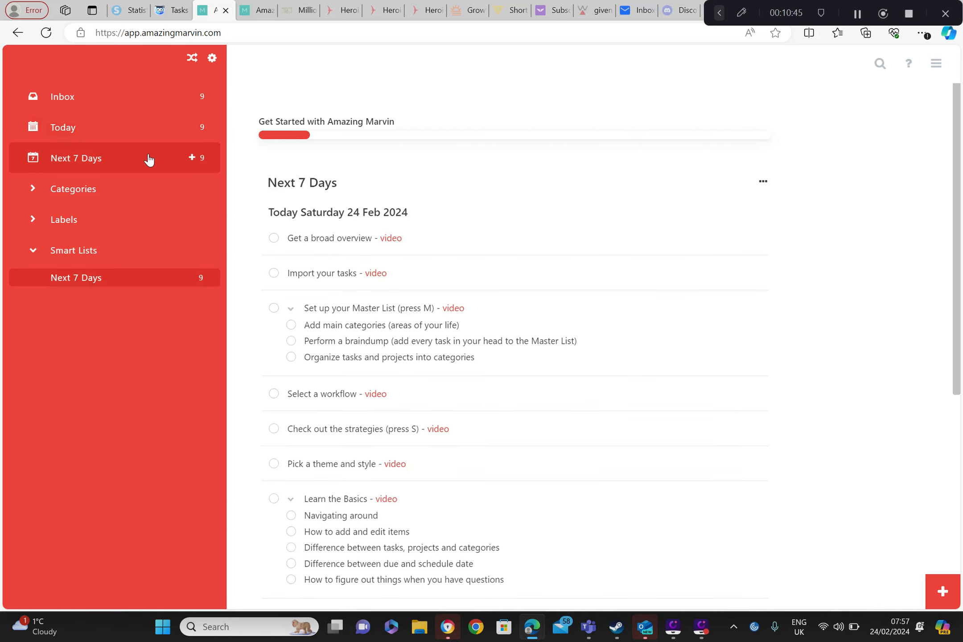
# Step: Open the instagram category and mark three successive occurrences of its recurring "post" task as done
pyautogui.click(133, 192)
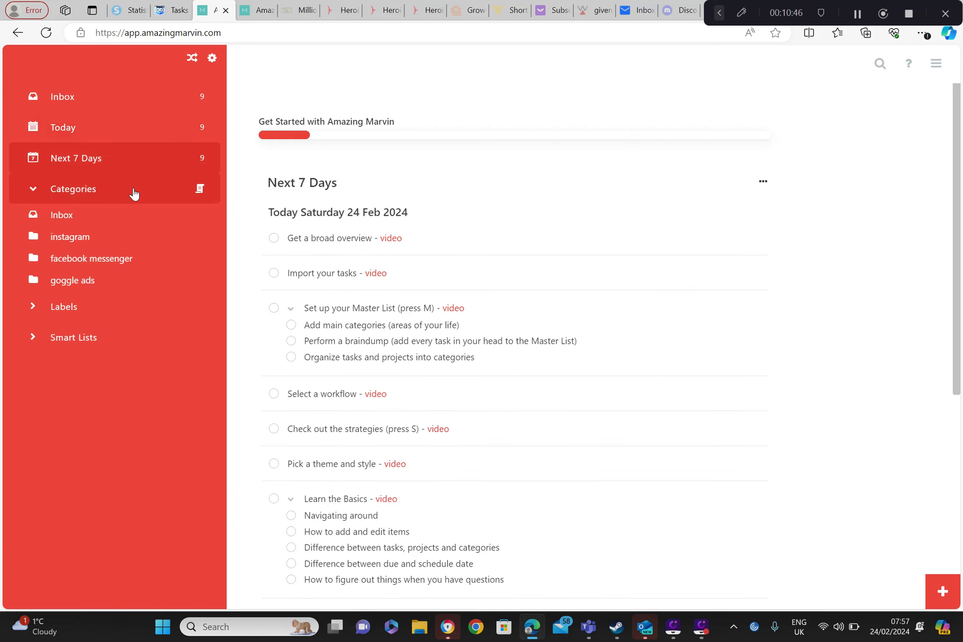
pyautogui.click(79, 239)
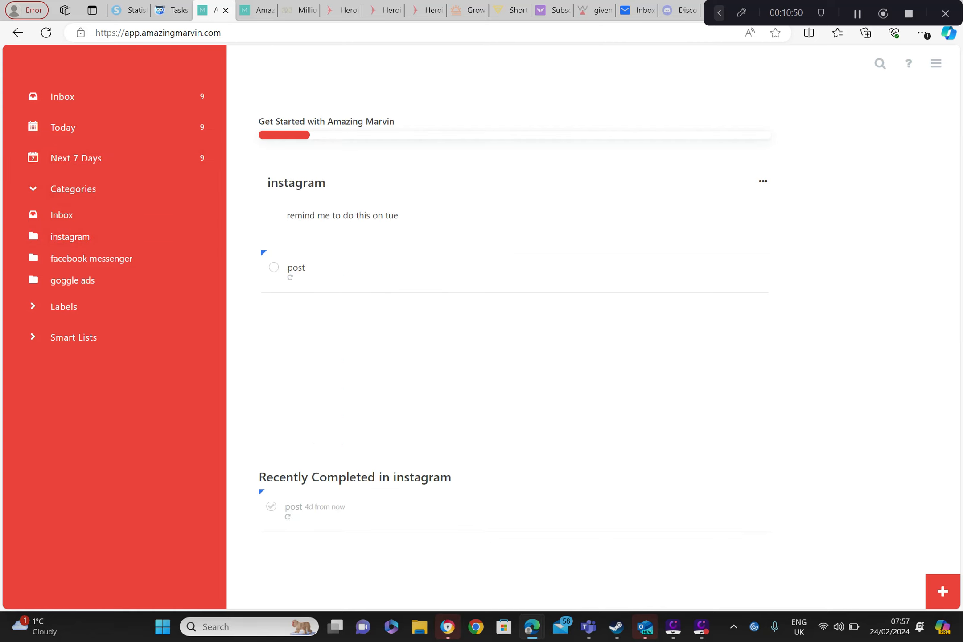
pyautogui.click(275, 269)
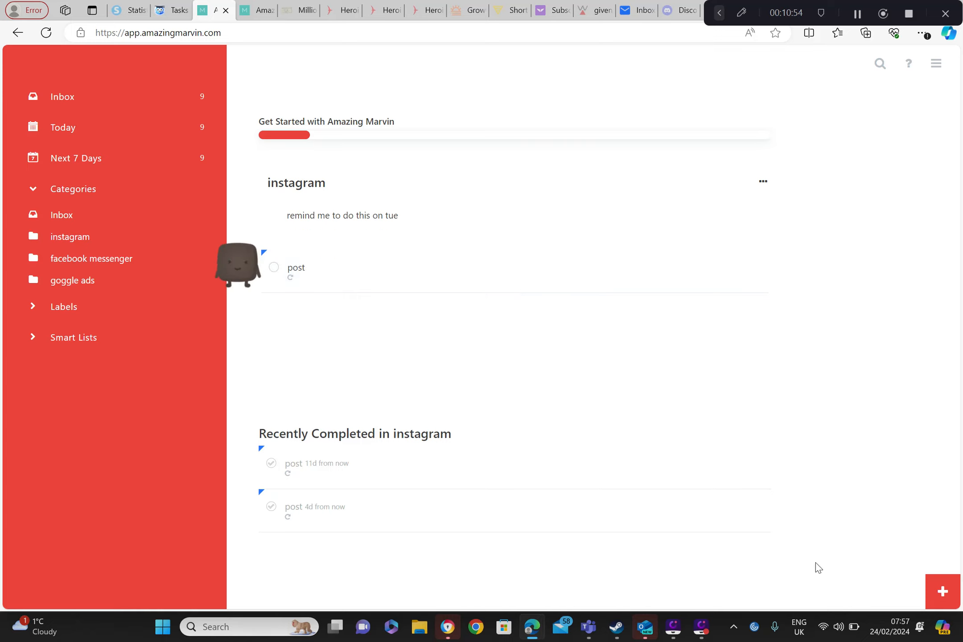
pyautogui.click(275, 270)
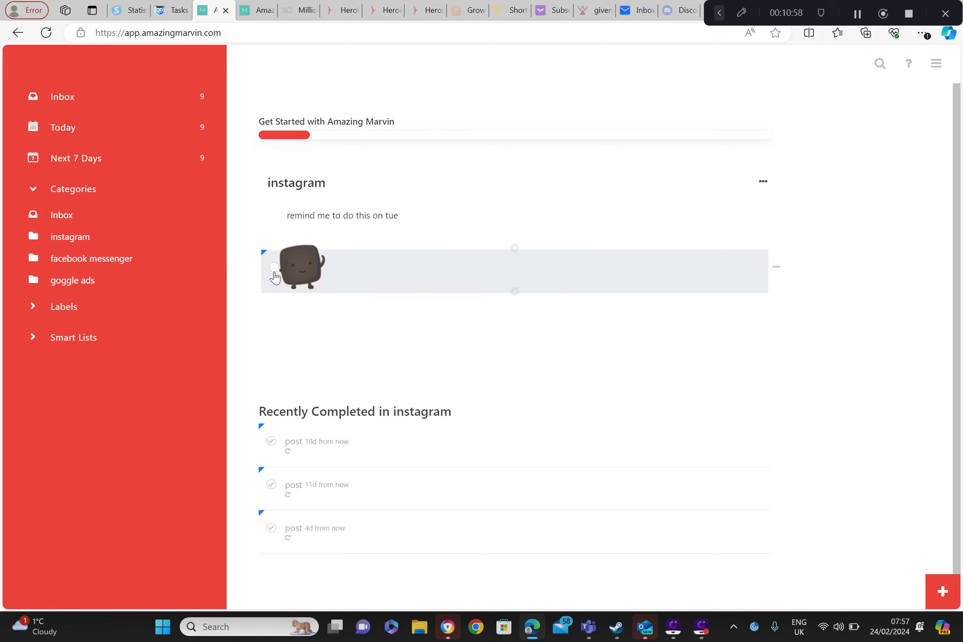
pyautogui.click(274, 269)
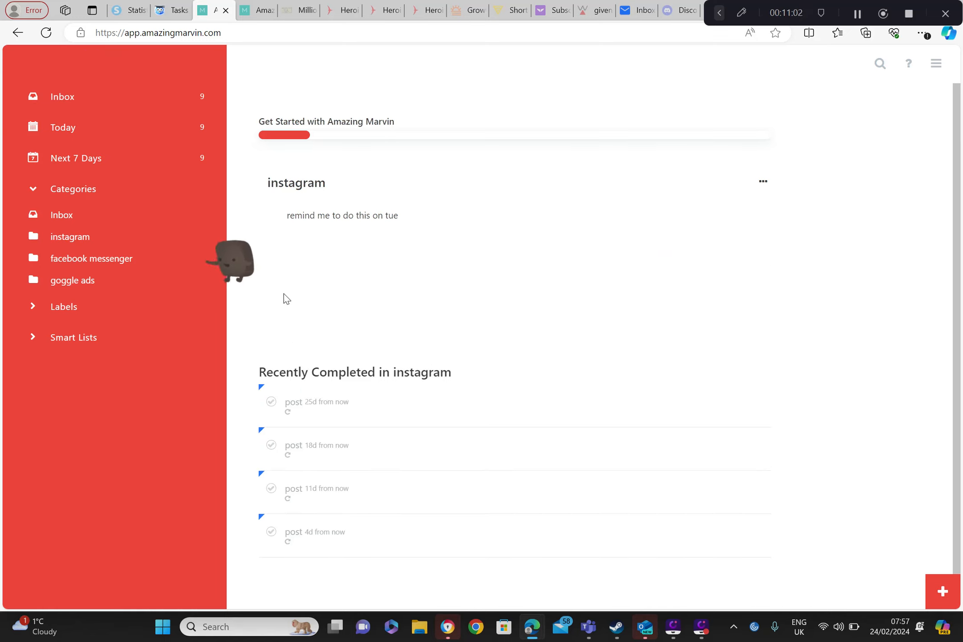
pyautogui.click(311, 265)
pyautogui.click(277, 267)
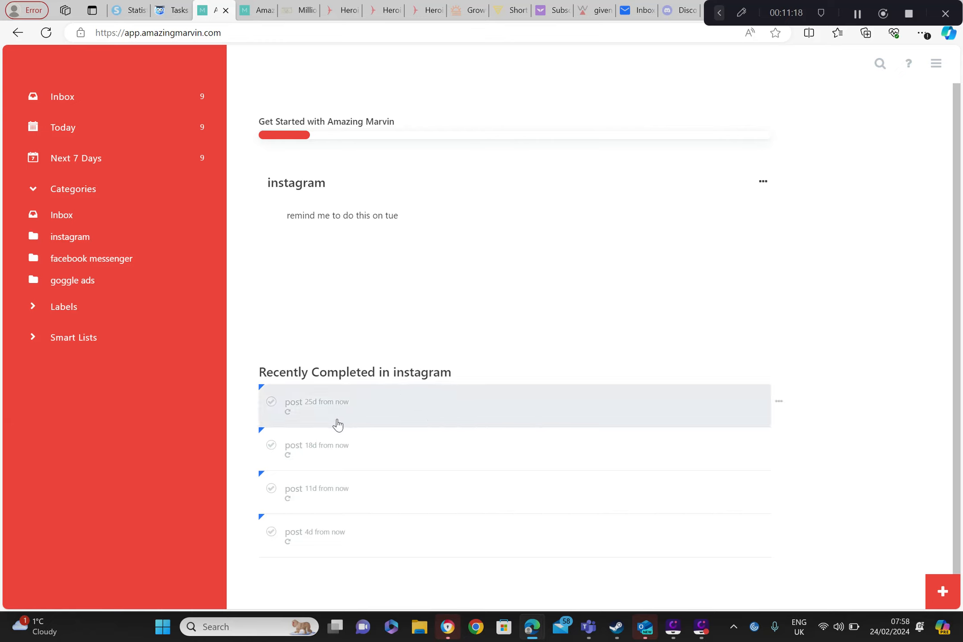
# Step: Open the facebook messenger category and write the note "connect with 10 people a day", leaving it without a new task
pyautogui.click(125, 262)
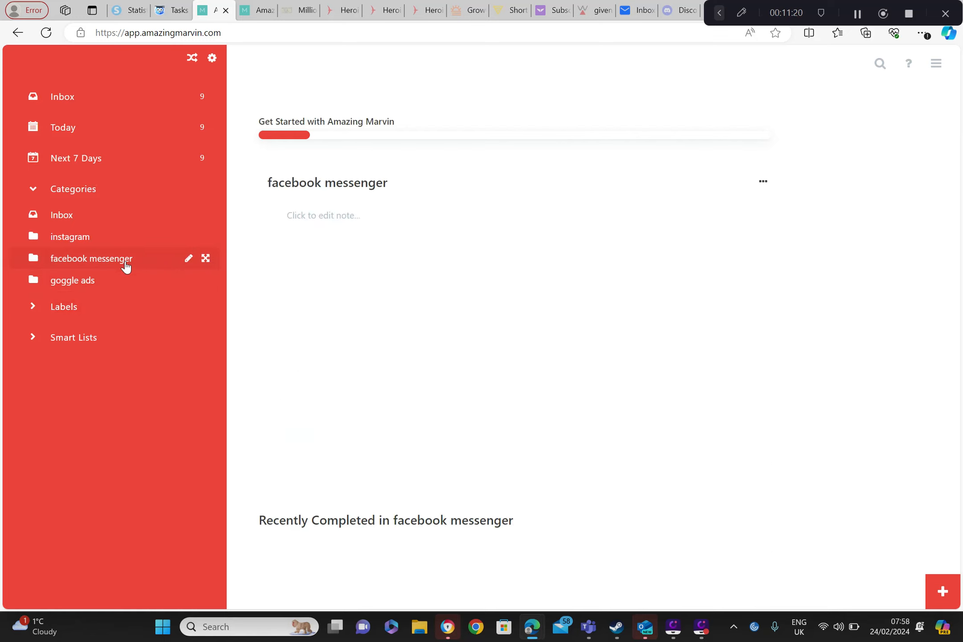
pyautogui.click(315, 215)
pyautogui.write('connect')
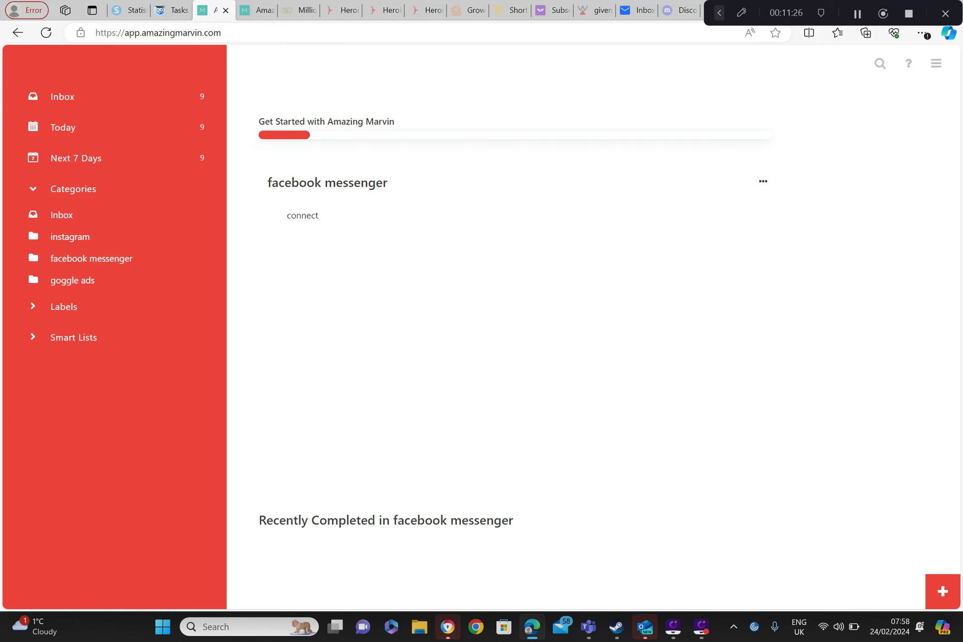
pyautogui.write(' with 10')
pyautogui.write(' people ')
pyautogui.write('a da')
pyautogui.press('BackSpace')
pyautogui.write('day')
pyautogui.click(326, 261)
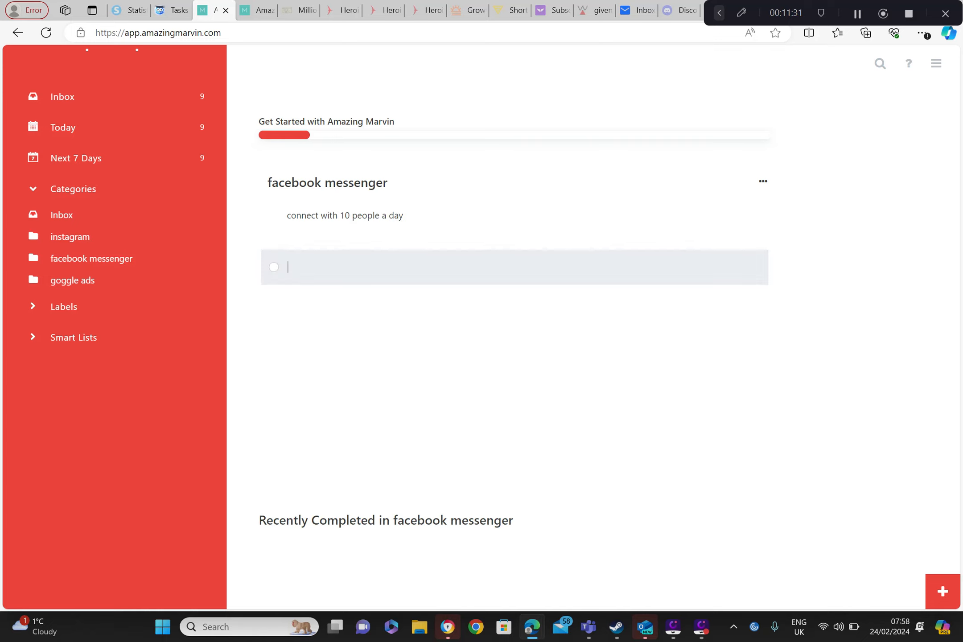
pyautogui.click(276, 267)
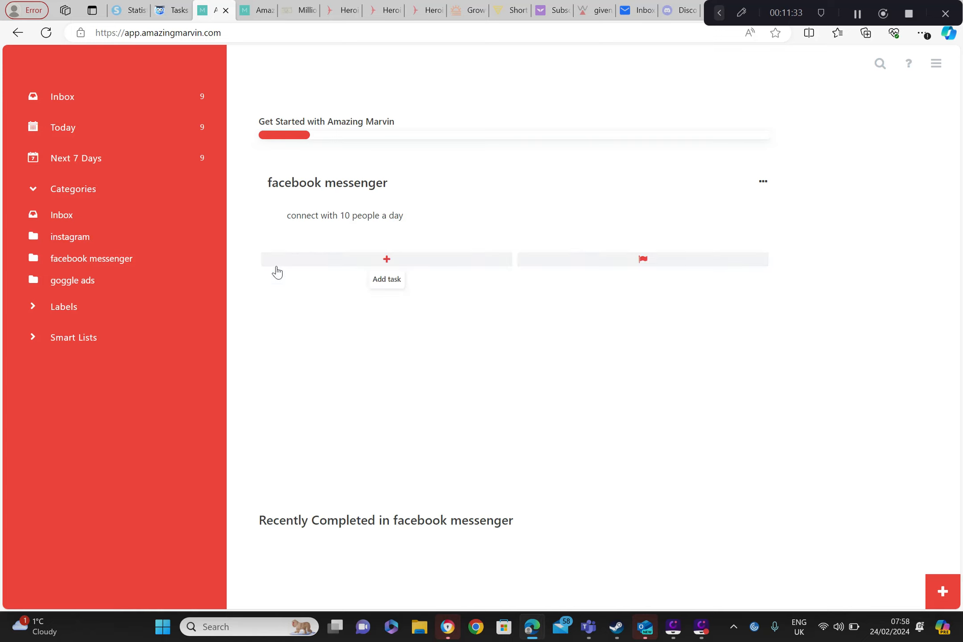